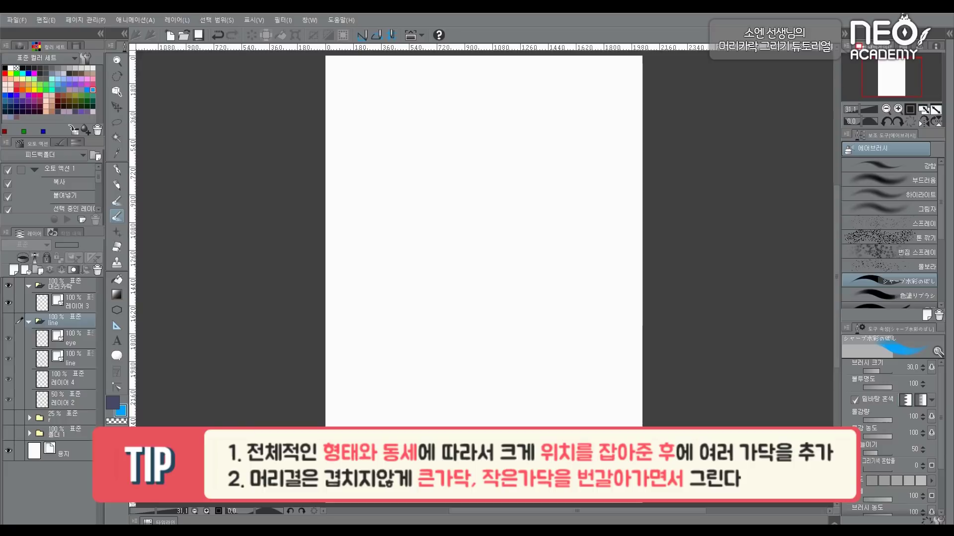
Show the line folder and make 레이어 4 the active layer for the rough hair sketch
left_click(9, 321)
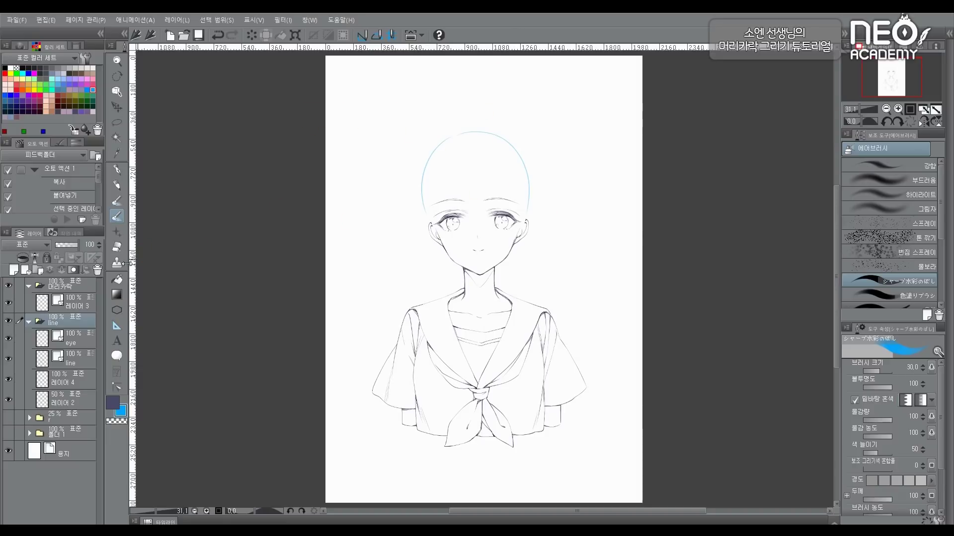
left_click(74, 381)
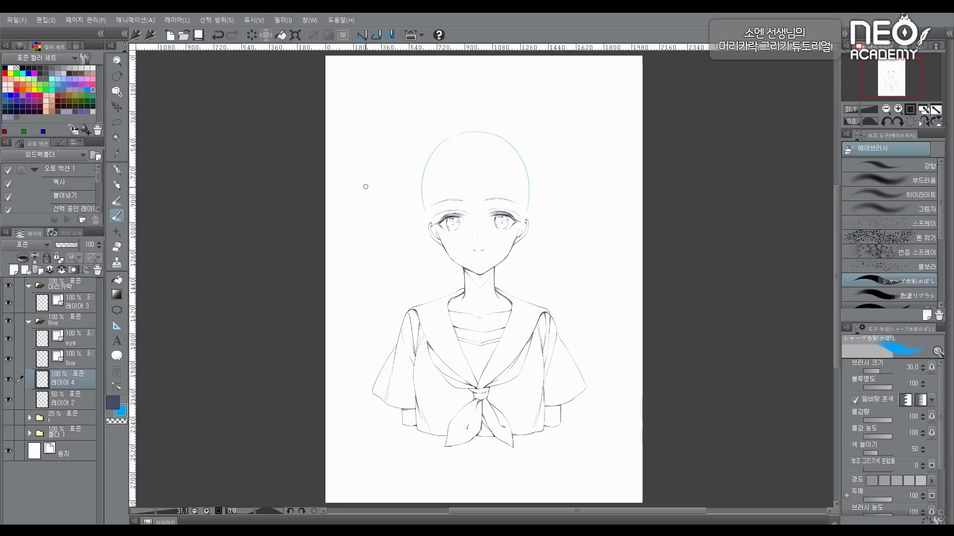
left_click_drag(514, 198, 371, 203)
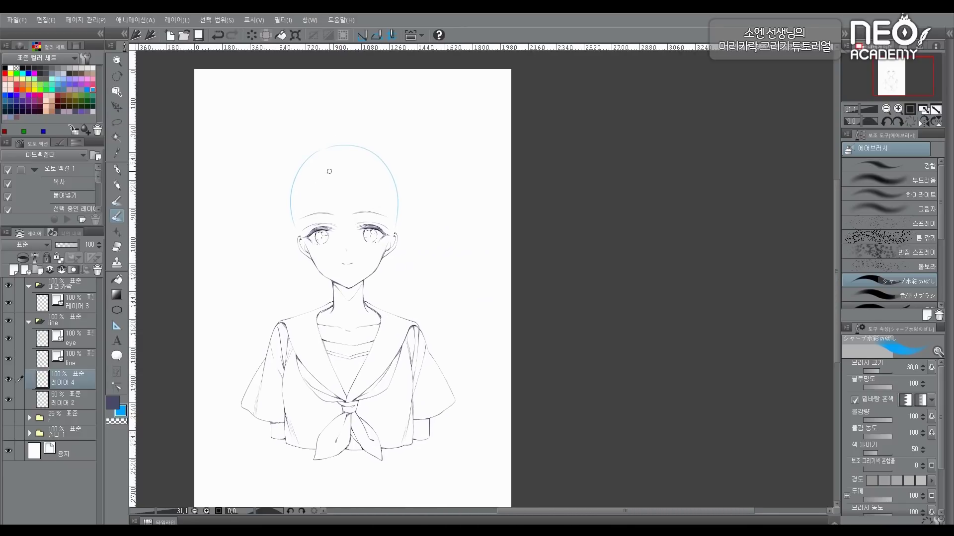
Rough in the bangs with blue brush strokes, sweeping them from the parting toward both sides of the face
key("ctrl+z")
mouse_move(329, 179)
left_mouse_down()
mouse_move(341, 222)
mouse_move(379, 203)
mouse_move(359, 220)
mouse_move(377, 199)
mouse_move(361, 247)
left_mouse_up()
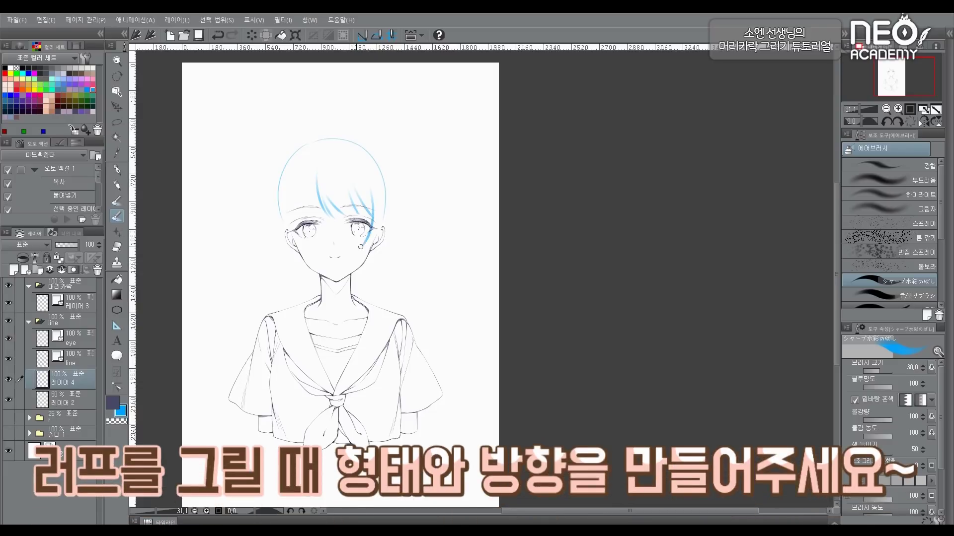
mouse_move(380, 211)
left_mouse_down()
mouse_move(366, 246)
mouse_move(401, 213)
left_mouse_up()
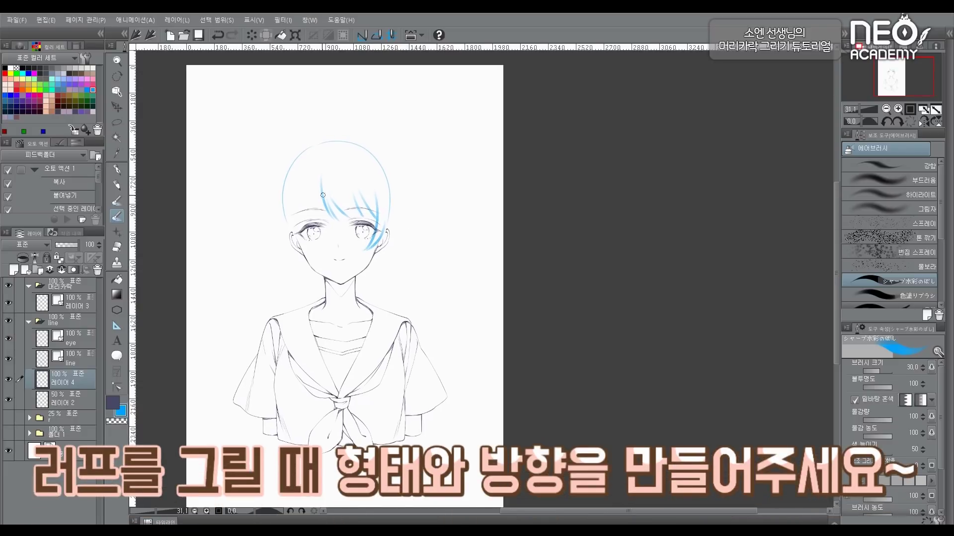
left_click_drag(310, 183, 301, 248)
left_click_drag(298, 207, 309, 251)
Sketch the outer hair contour around the head and the hair ties on both sides of the neck in blue
left_click_drag(355, 194, 342, 194)
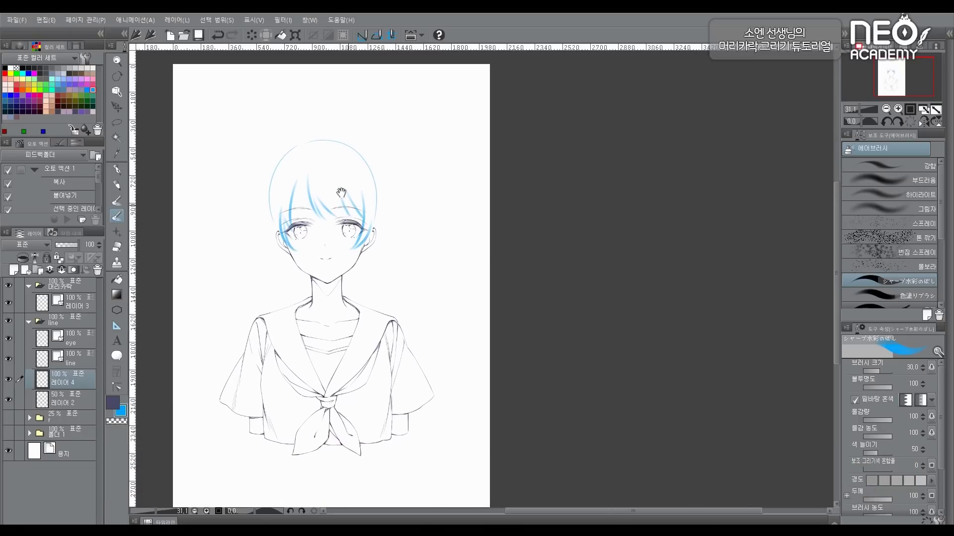
left_click_drag(276, 168, 264, 227)
mouse_move(312, 146)
left_mouse_down()
mouse_move(326, 157)
mouse_move(343, 151)
mouse_move(278, 171)
left_mouse_up()
mouse_move(291, 224)
left_mouse_down()
mouse_move(265, 201)
mouse_move(279, 242)
mouse_move(310, 229)
left_mouse_up()
mouse_move(372, 161)
left_mouse_down()
mouse_move(375, 189)
mouse_move(369, 217)
left_mouse_up()
mouse_move(374, 211)
left_mouse_down()
mouse_move(376, 195)
mouse_move(367, 221)
mouse_move(341, 217)
mouse_move(350, 212)
left_mouse_up()
mouse_move(292, 223)
left_mouse_down()
mouse_move(272, 236)
mouse_move(305, 222)
mouse_move(301, 232)
left_mouse_up()
left_click_drag(400, 222, 366, 232)
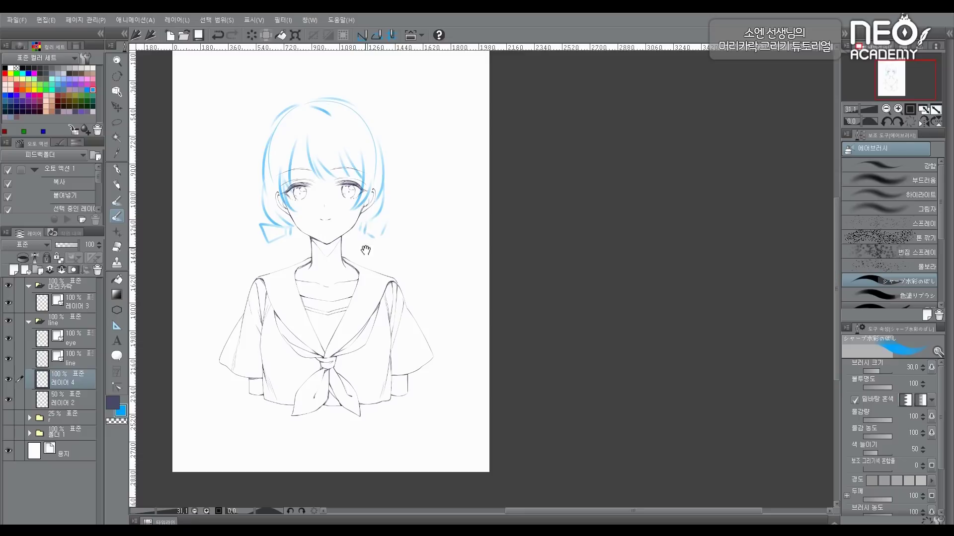
Rough in the pigtails below the hair ties, with the one on the right flowing over the shoulder to the chest
mouse_move(307, 227)
left_mouse_down()
mouse_move(315, 211)
mouse_move(289, 245)
mouse_move(314, 241)
left_mouse_up()
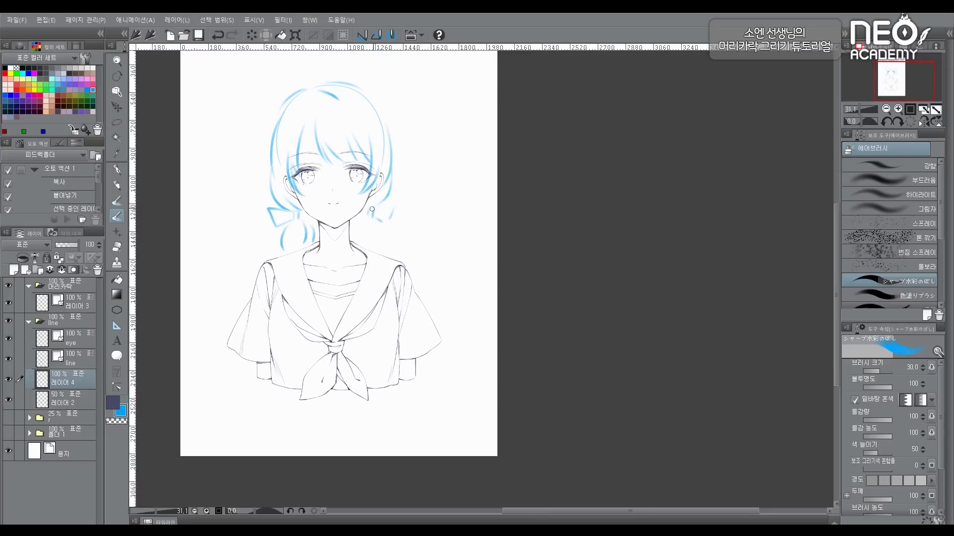
mouse_move(390, 227)
left_mouse_down()
mouse_move(380, 214)
mouse_move(351, 232)
mouse_move(380, 223)
mouse_move(359, 286)
left_mouse_up()
key("ctrl+z")
left_click_drag(363, 204, 367, 250)
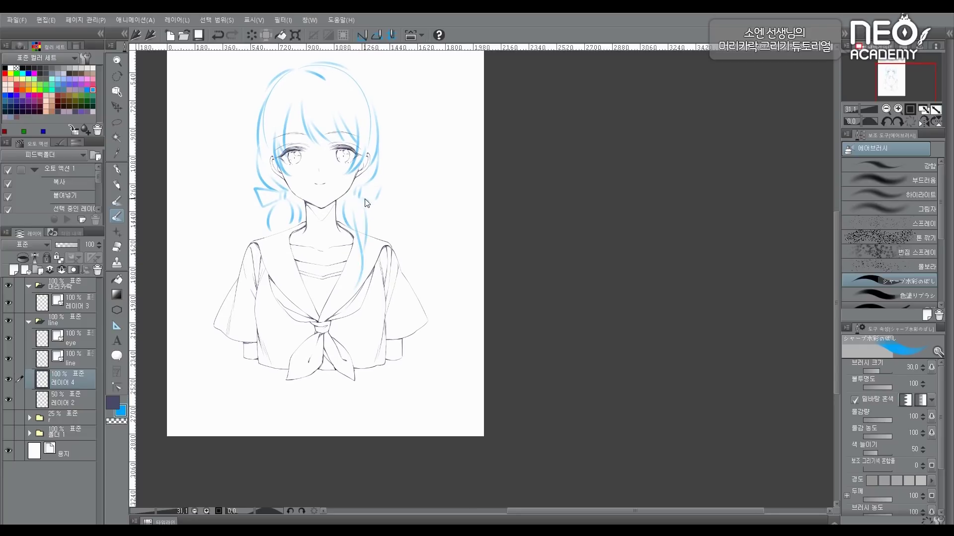
key("ctrl+z")
mouse_move(366, 202)
left_mouse_down()
mouse_move(378, 230)
mouse_move(370, 275)
left_mouse_up()
mouse_move(379, 253)
left_mouse_down()
mouse_move(383, 244)
mouse_move(345, 308)
left_mouse_up()
mouse_move(366, 299)
left_mouse_down()
mouse_move(374, 322)
mouse_move(394, 294)
mouse_move(384, 313)
left_mouse_up()
key("ctrl+z")
mouse_move(364, 276)
left_mouse_down()
mouse_move(371, 273)
mouse_move(373, 297)
left_mouse_up()
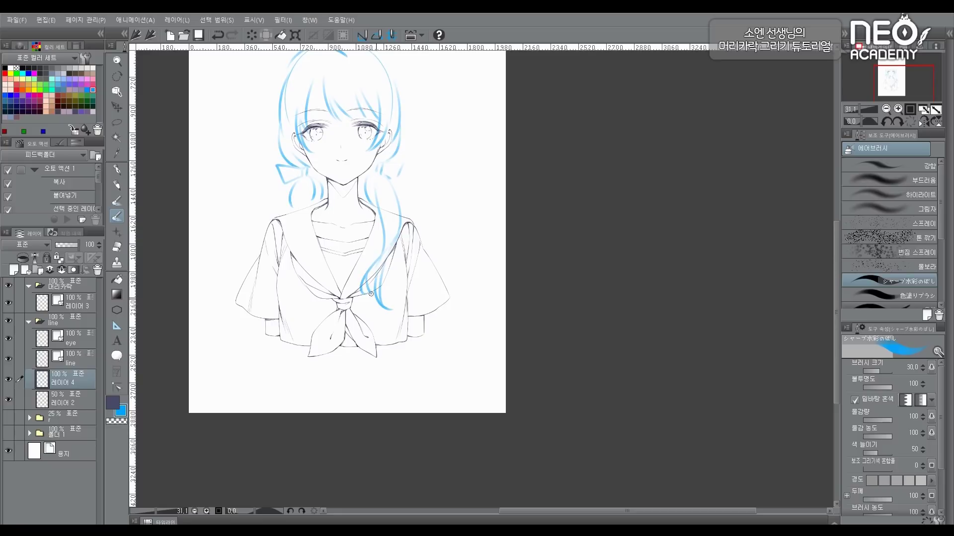
left_click_drag(382, 128, 386, 200)
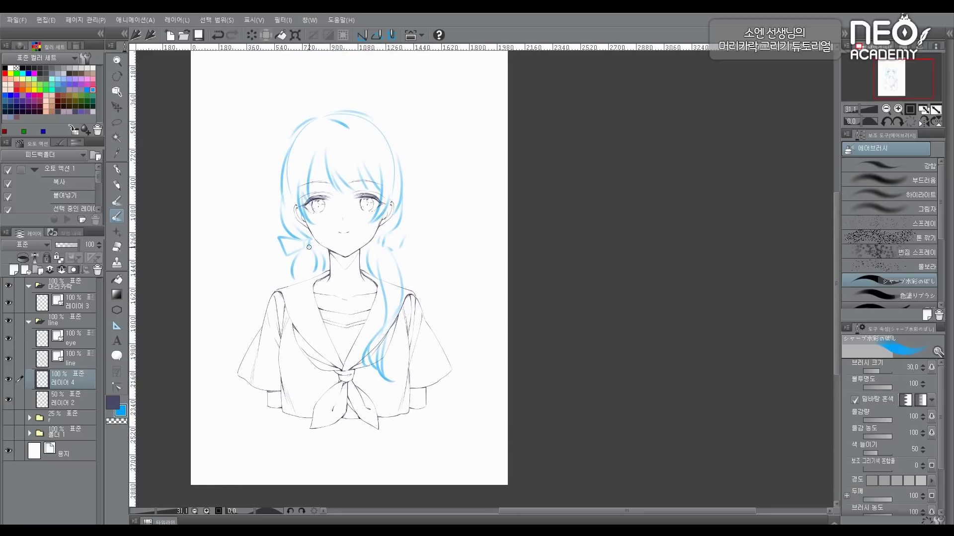
left_click_drag(308, 247, 318, 244)
Lower 레이어 4 to 49% opacity and get 레이어 3 ready for inking with the G펜 at size 15
left_click_drag(388, 150, 398, 160)
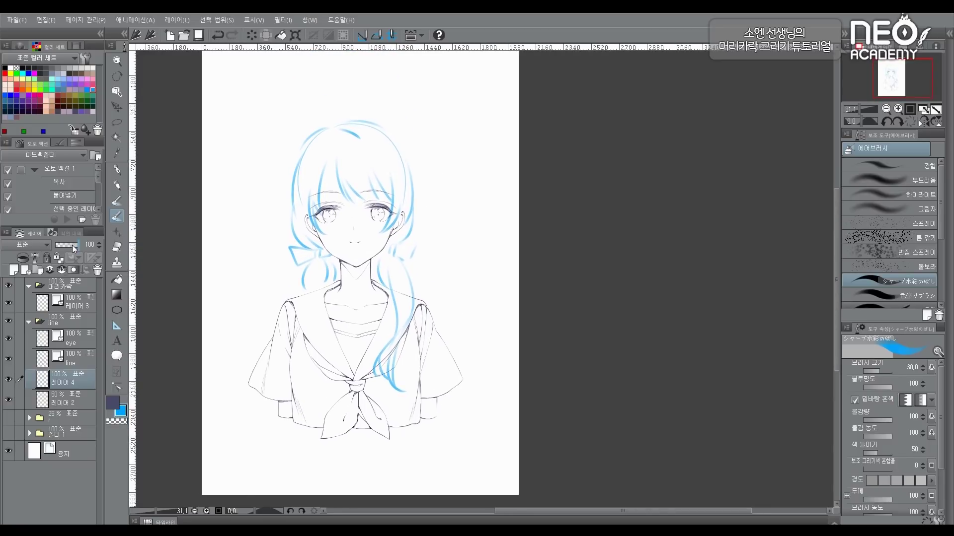
left_click_drag(72, 246, 68, 247)
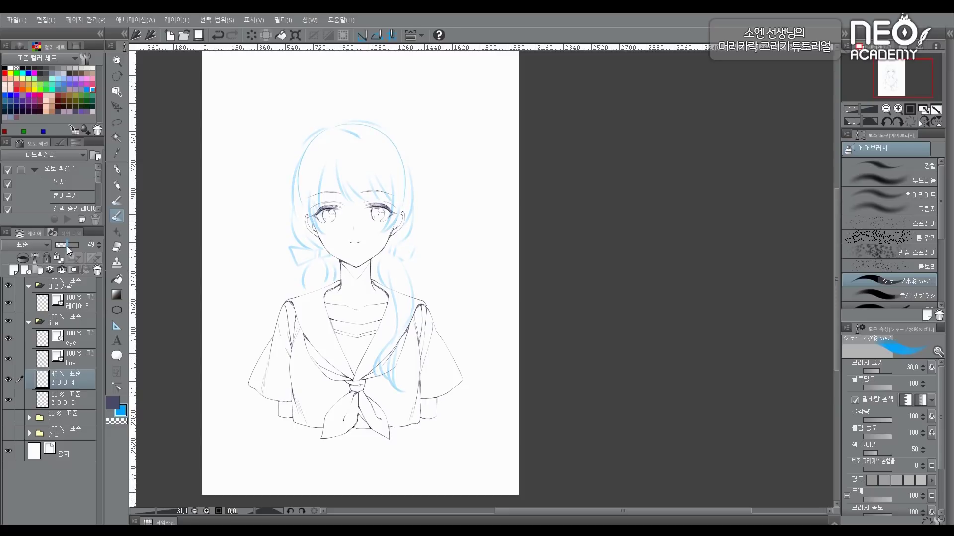
left_click(78, 298)
key("p")
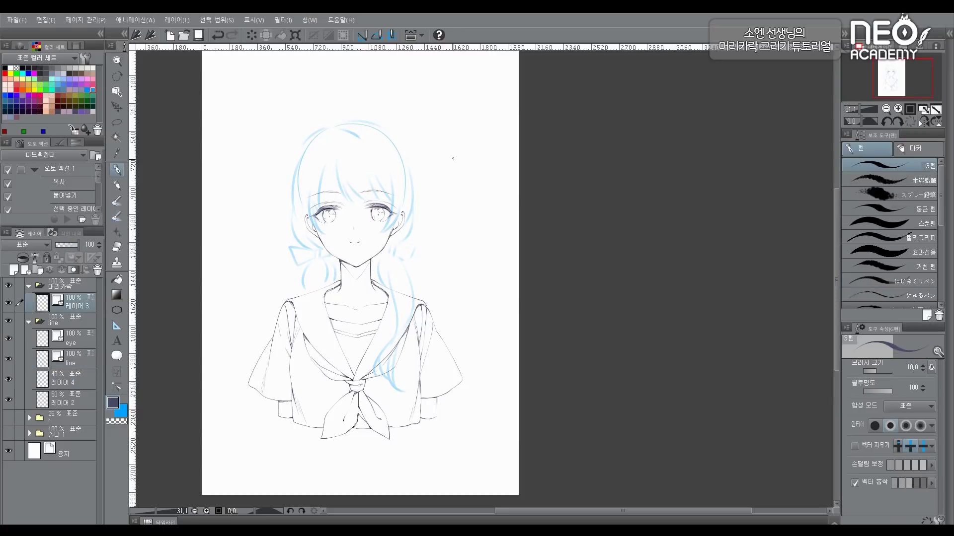
scroll(490, 154, "up", 1)
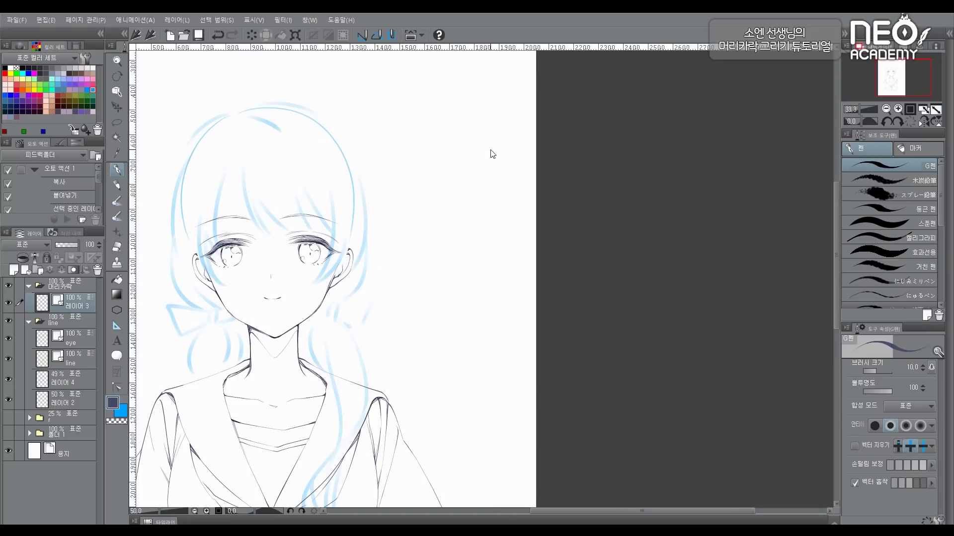
scroll(490, 153, "up", 1)
left_click_drag(170, 158, 309, 150)
key("]")
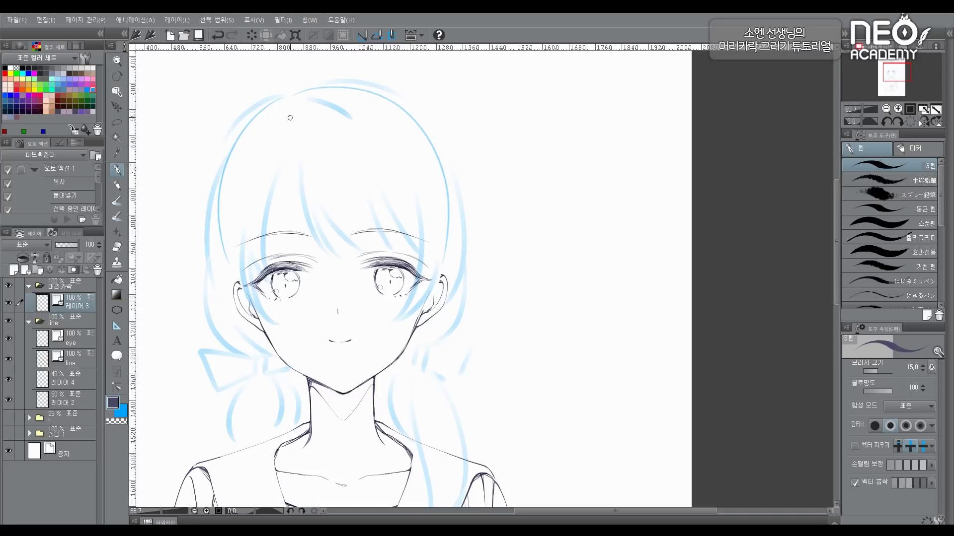
Ink the first strand at the parting and the long curved bang strokes falling between the eyebrows
mouse_move(292, 117)
left_mouse_down()
mouse_move(264, 157)
mouse_move(313, 136)
mouse_move(285, 162)
mouse_move(309, 157)
mouse_move(307, 128)
mouse_move(287, 179)
left_mouse_up()
key("ctrl+z")
key("ctrl+z")
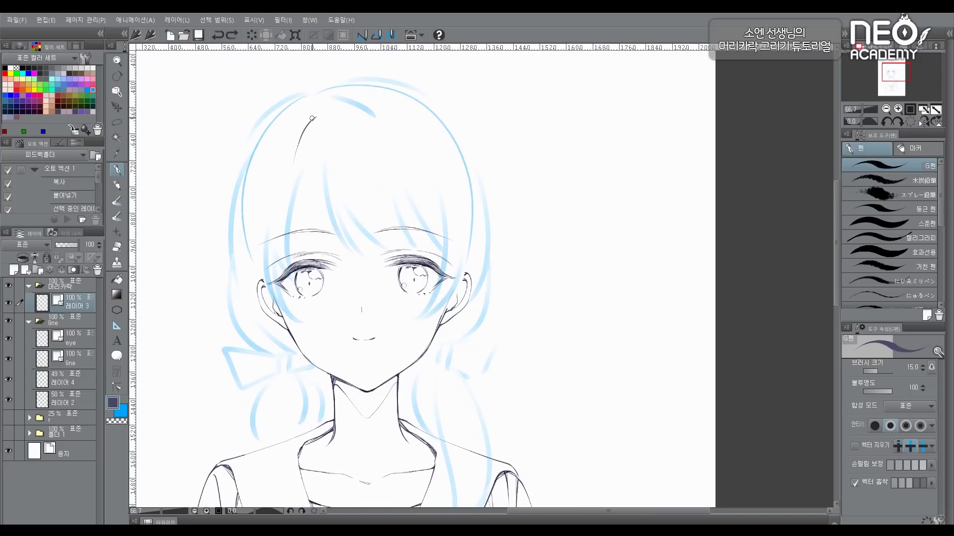
left_click_drag(315, 118, 285, 184)
left_click_drag(453, 196, 443, 184)
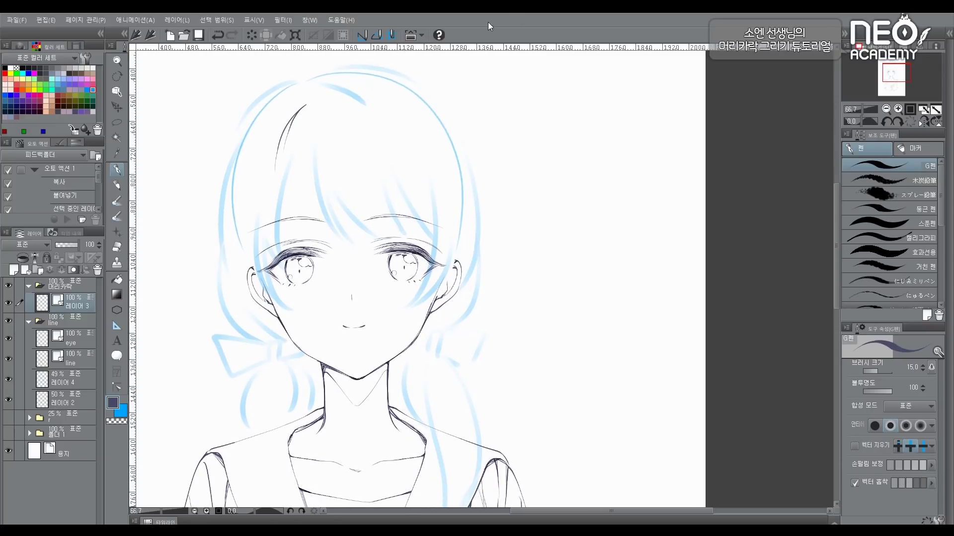
left_click_drag(375, 170, 364, 183)
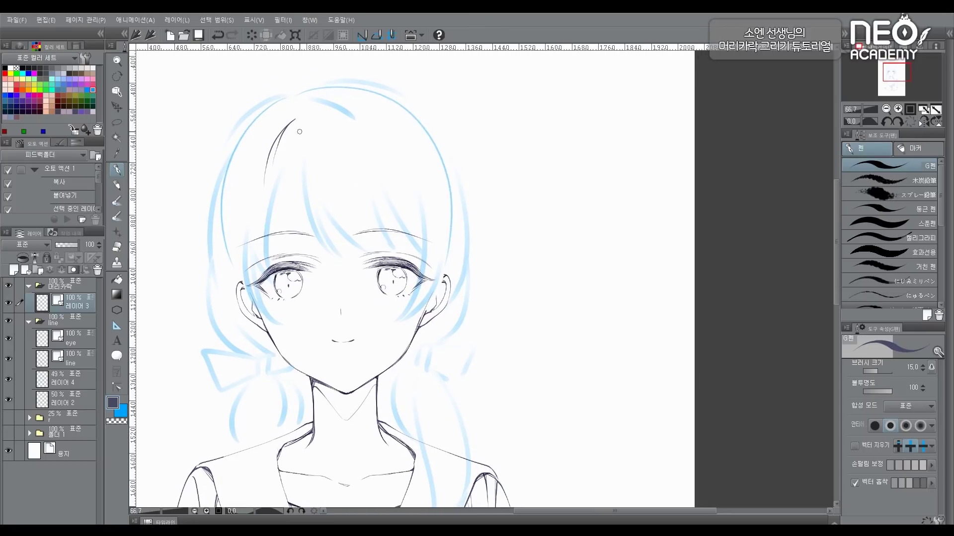
mouse_move(300, 131)
left_mouse_down()
mouse_move(328, 257)
mouse_move(315, 208)
mouse_move(336, 248)
left_mouse_up()
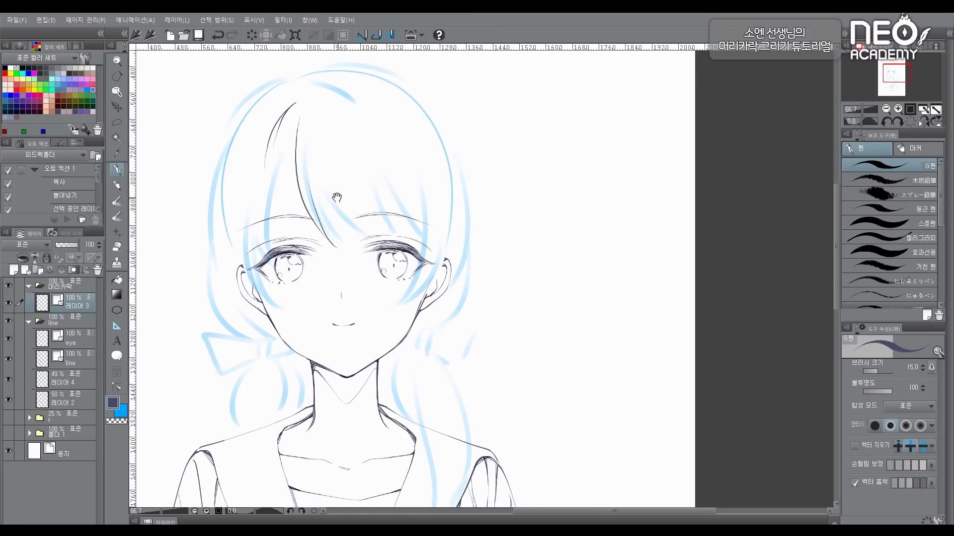
left_click_drag(337, 197, 333, 211)
mouse_move(302, 170)
left_mouse_down()
mouse_move(305, 190)
mouse_move(352, 252)
left_mouse_up()
left_click_drag(369, 215, 361, 213)
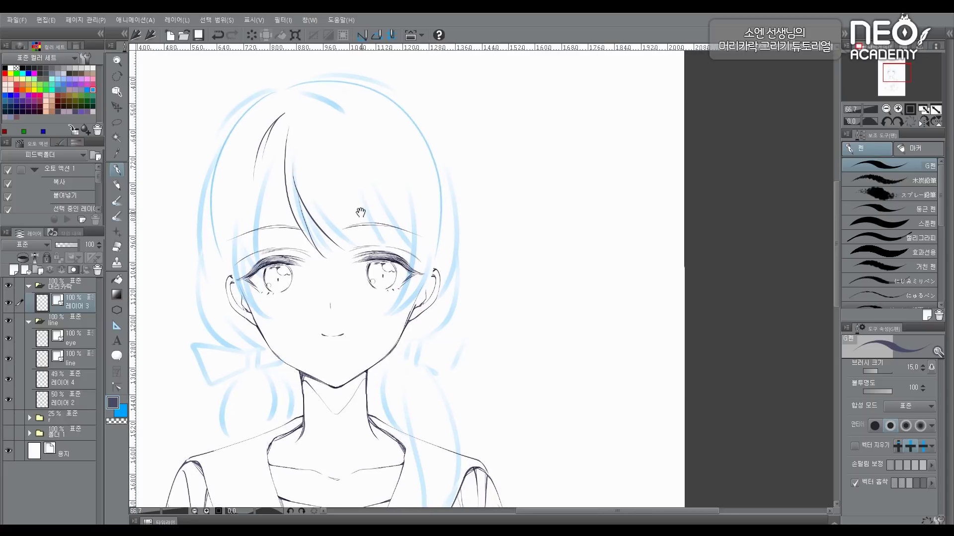
Ink the next bang clump above the eye on the right, following the blue sketch
left_click_drag(325, 147, 368, 248)
mouse_move(350, 216)
left_mouse_down()
mouse_move(358, 212)
mouse_move(333, 228)
mouse_move(364, 215)
left_mouse_up()
left_click_drag(334, 173, 363, 240)
left_click_drag(319, 211, 361, 239)
left_click_drag(366, 198, 370, 247)
key("ctrl+z")
Add smaller strands inside the bang clump above the right-hand eye
mouse_move(345, 203)
left_mouse_down()
mouse_move(370, 247)
mouse_move(386, 229)
mouse_move(367, 235)
mouse_move(370, 244)
mouse_move(380, 211)
left_mouse_up()
key("e")
key("p")
left_click_drag(343, 167, 381, 246)
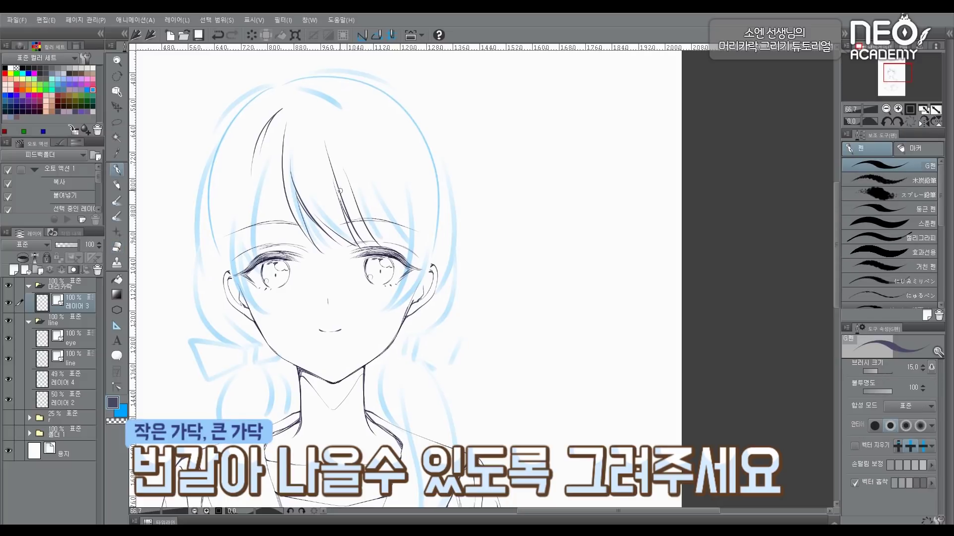
left_click_drag(340, 190, 375, 242)
left_click_drag(373, 153, 385, 174)
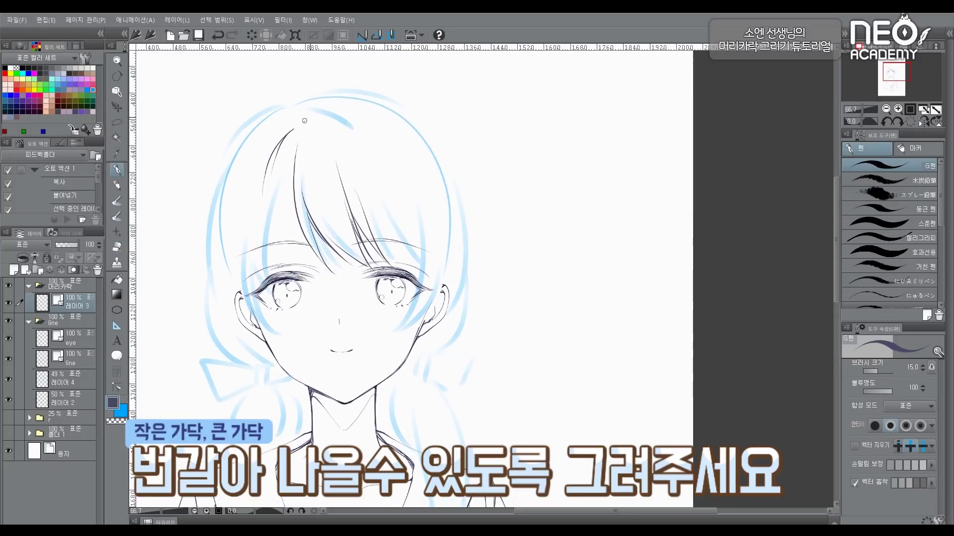
Ink the crown curves from the parting and the long outer edge of the bangs on the right side
left_click_drag(303, 118, 366, 138)
mouse_move(304, 122)
left_mouse_down()
mouse_move(348, 133)
mouse_move(349, 113)
left_mouse_up()
left_click_drag(425, 165, 422, 174)
left_click_drag(365, 119, 404, 246)
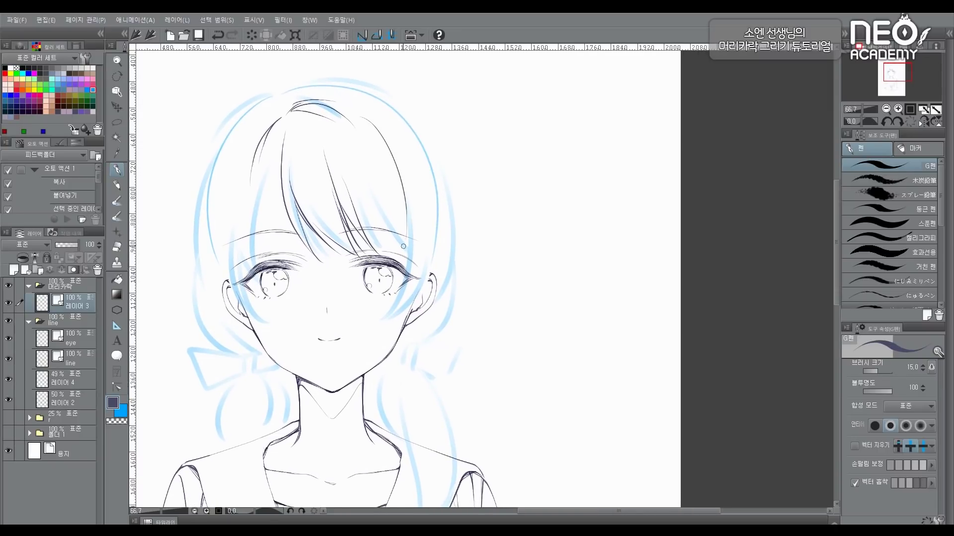
left_click_drag(402, 169, 411, 182)
mouse_move(353, 119)
left_mouse_down()
mouse_move(415, 217)
mouse_move(415, 199)
left_mouse_up()
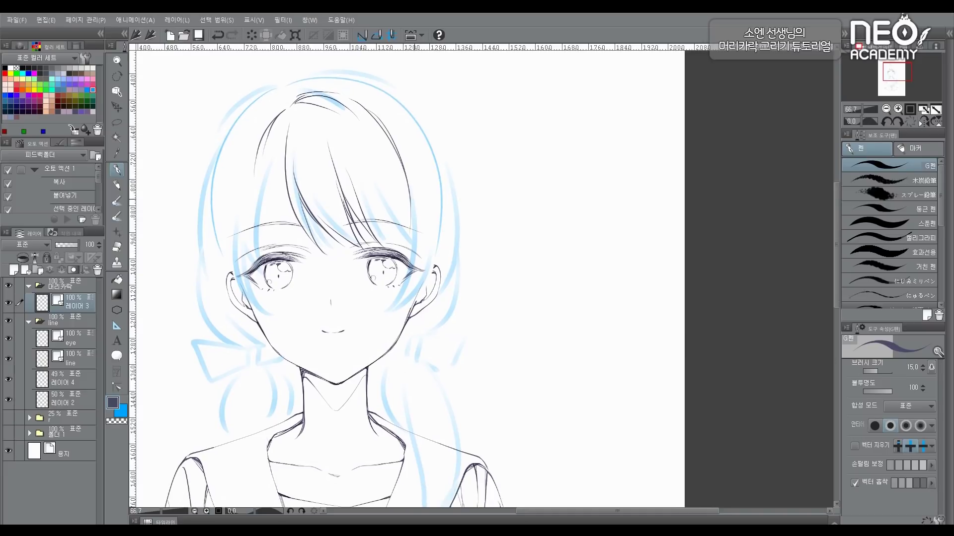
left_click_drag(386, 168, 395, 175)
Fill the right end of the bangs with large and small strands reaching down to the outer eye
left_click_drag(367, 140, 430, 252)
left_click_drag(394, 152, 423, 245)
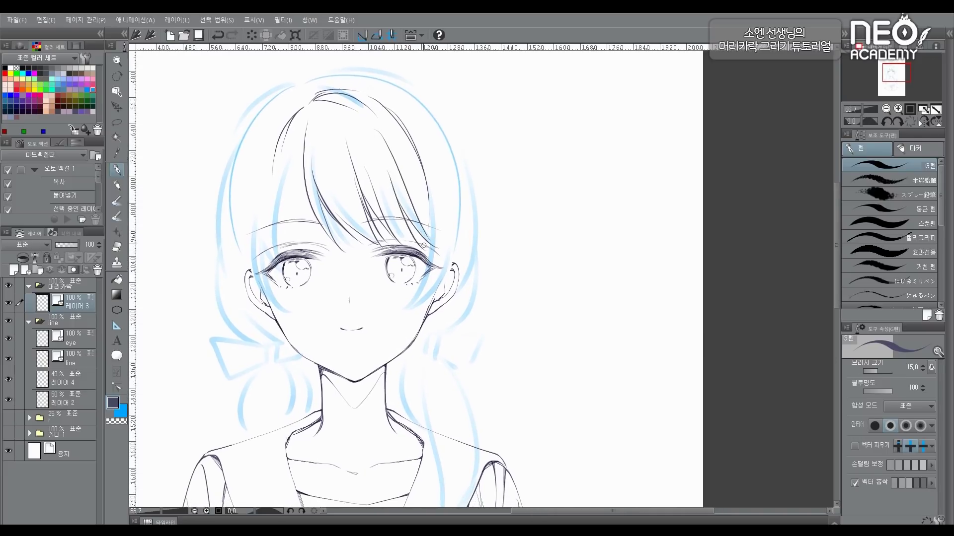
left_click_drag(377, 201, 417, 245)
mouse_move(413, 176)
left_mouse_down()
mouse_move(426, 155)
mouse_move(412, 151)
mouse_move(420, 261)
mouse_move(404, 276)
left_mouse_up()
left_click_drag(448, 194, 452, 211)
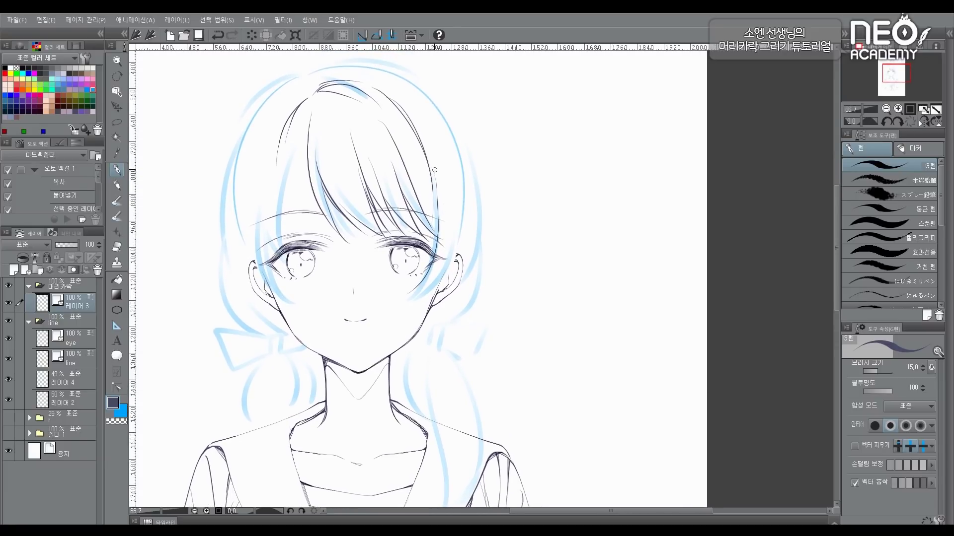
Ink the side lock on the right, curving it past the eye toward the cheek in front of the ear
left_click_drag(432, 164, 439, 233)
left_click_drag(449, 243, 446, 232)
mouse_move(459, 164)
left_mouse_down()
mouse_move(452, 247)
mouse_move(427, 276)
left_mouse_up()
mouse_move(448, 245)
left_mouse_down()
mouse_move(460, 226)
mouse_move(421, 268)
left_mouse_up()
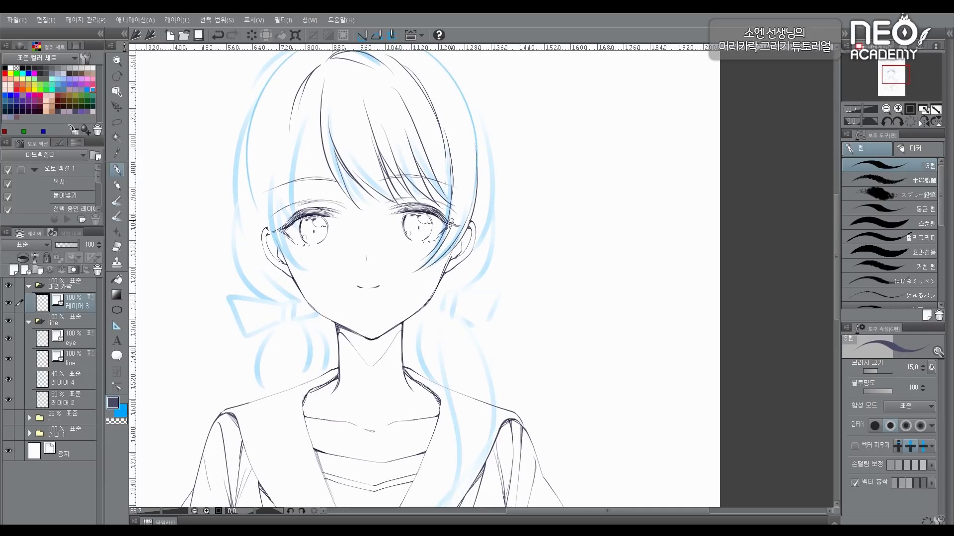
left_click_drag(450, 229, 418, 260)
key("ctrl+z")
left_click_drag(450, 229, 411, 261)
scroll(411, 261, "up", 2)
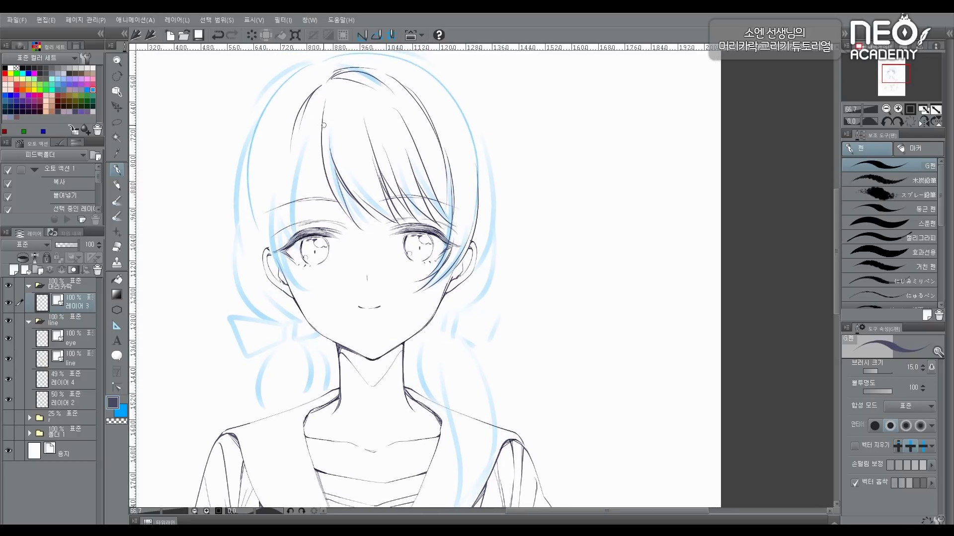
Ink the bang strand sweeping left from the parting and erase the overlapping line ends at its root
left_click_drag(323, 125, 301, 232)
scroll(325, 149, "up", 1)
key("e")
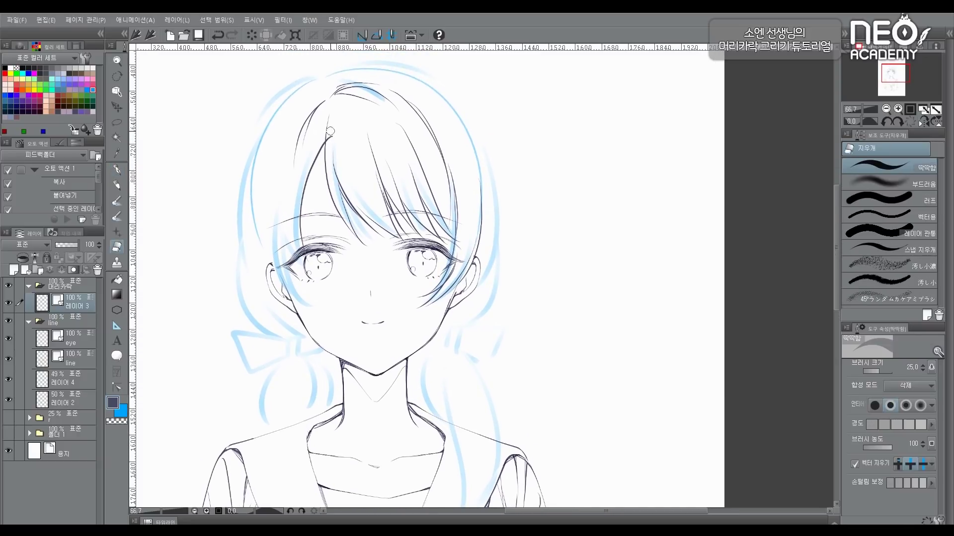
mouse_move(329, 131)
left_mouse_down()
mouse_move(331, 142)
mouse_move(361, 149)
mouse_move(324, 184)
left_mouse_up()
key("p")
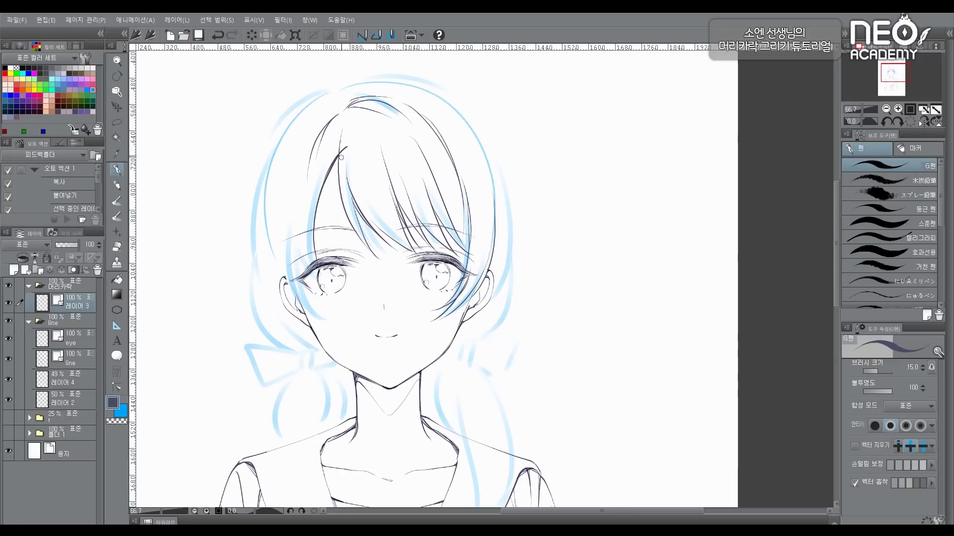
key("e")
scroll(341, 157, "down", 2)
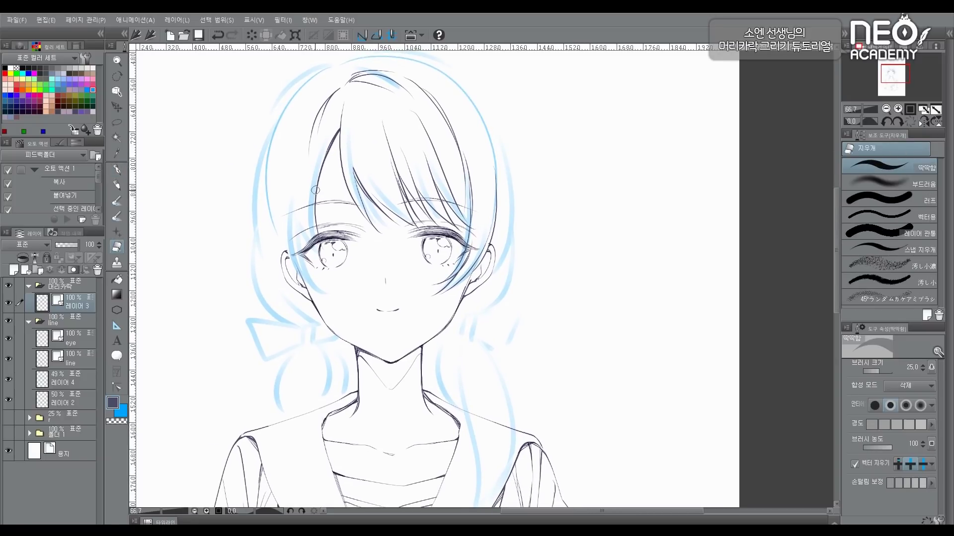
Ink the side lock on the left, curving it past the outer eye toward the cheek, and erase its stray line parts
key("p")
mouse_move(317, 171)
left_mouse_down()
mouse_move(315, 236)
mouse_move(326, 158)
mouse_move(312, 213)
left_mouse_up()
left_click_drag(299, 179, 326, 244)
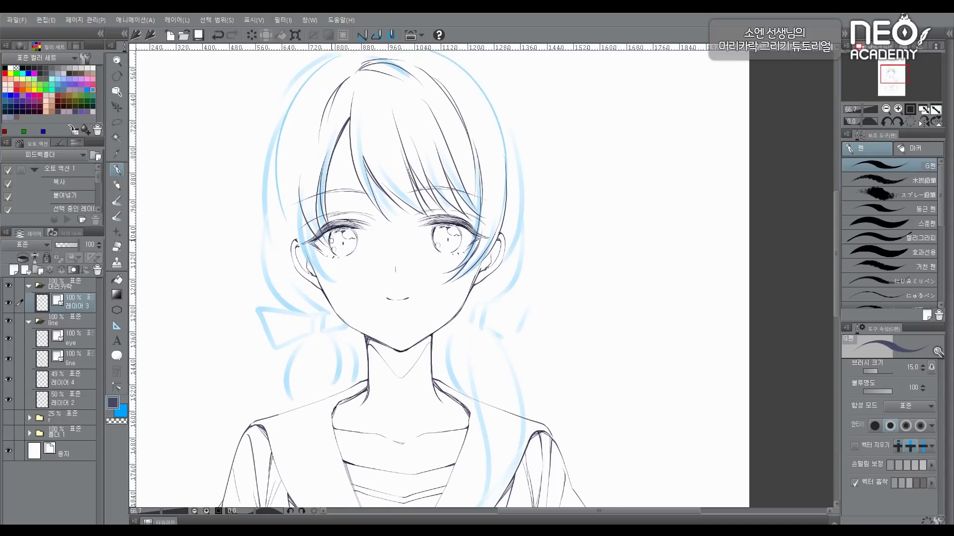
mouse_move(323, 199)
left_mouse_down()
mouse_move(343, 252)
mouse_move(337, 206)
mouse_move(322, 232)
mouse_move(347, 267)
left_mouse_up()
left_click_drag(346, 230, 338, 233)
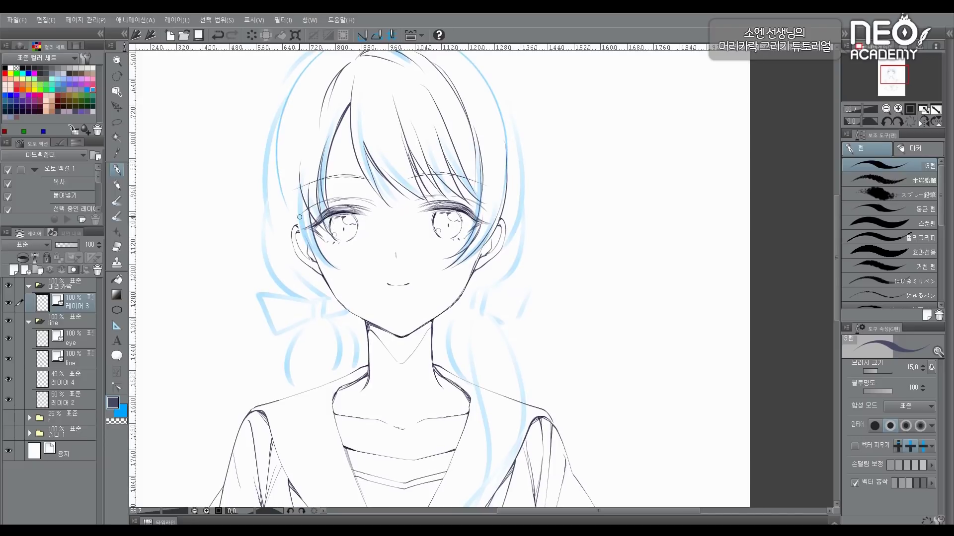
mouse_move(298, 200)
left_mouse_down()
mouse_move(299, 229)
mouse_move(339, 266)
left_mouse_up()
key("e")
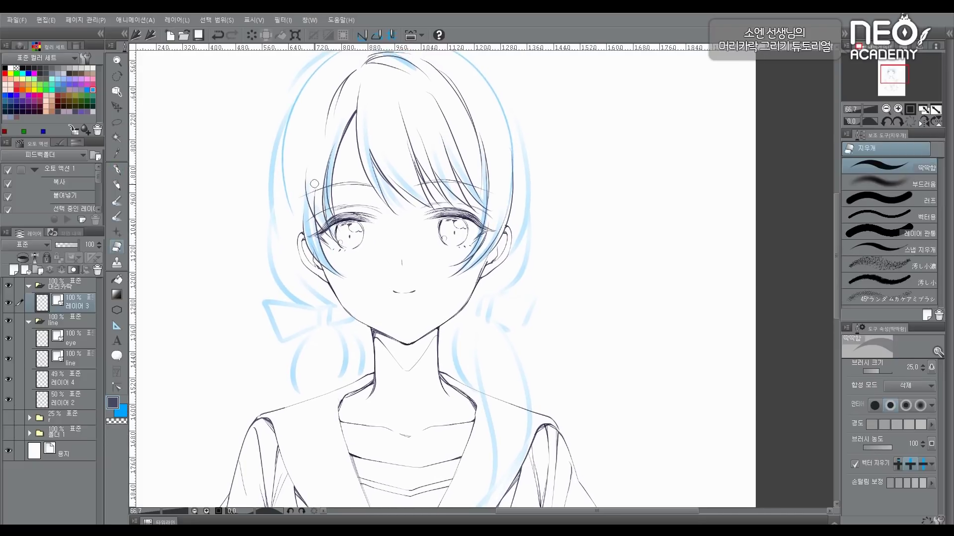
left_click_drag(334, 218, 331, 208)
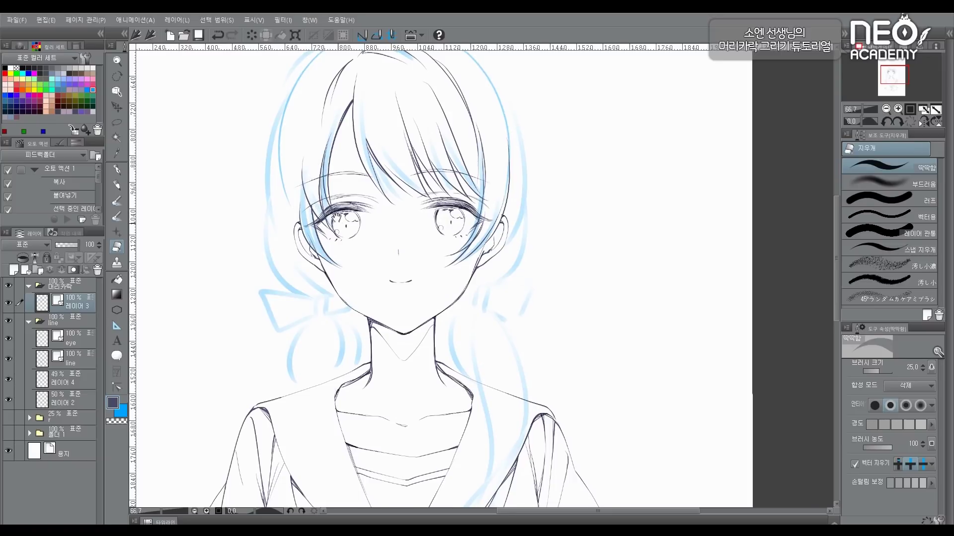
Add fine finishing strokes to the tip of the left side lock and to the bangs
scroll(313, 188, "down", 2)
key("p")
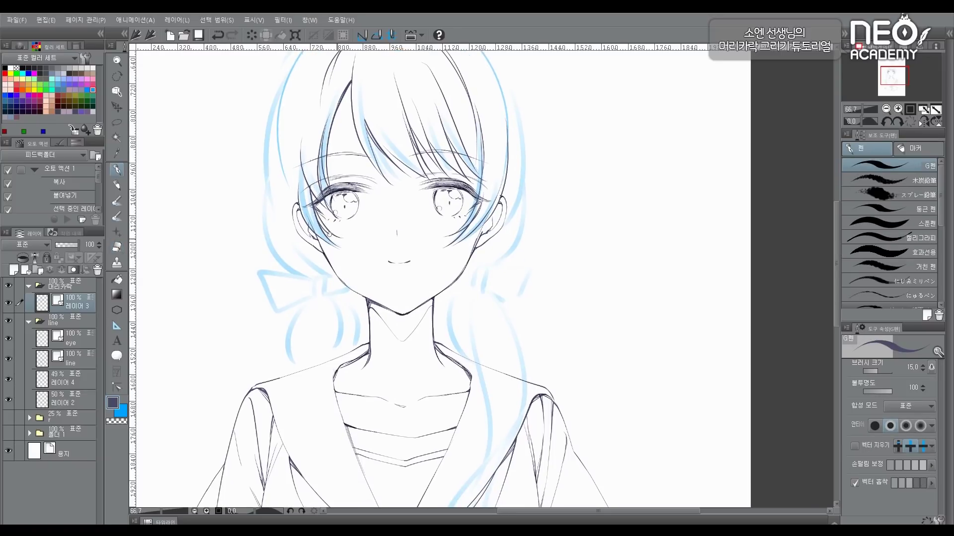
left_click_drag(343, 232, 352, 230)
scroll(371, 241, "right", 3)
scroll(371, 240, "up", 5)
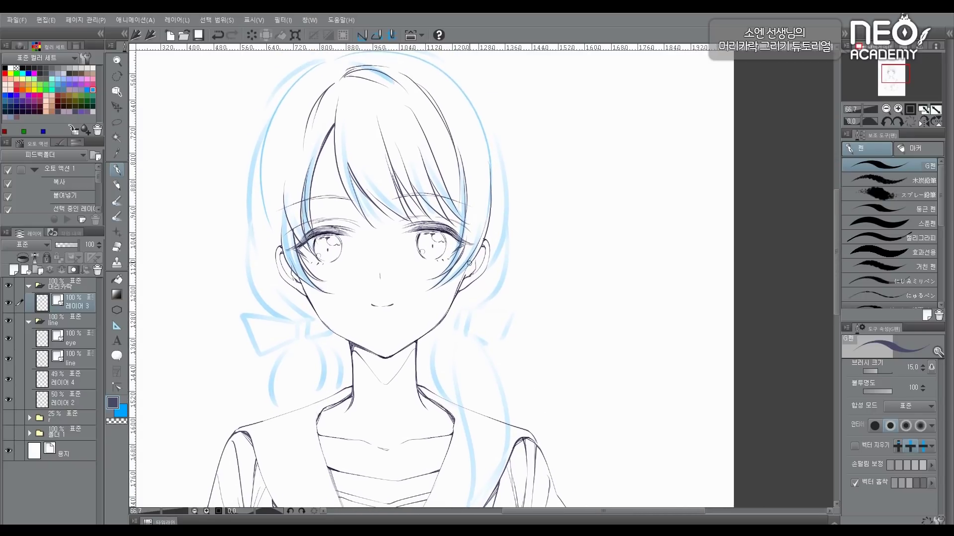
left_click_drag(419, 147, 434, 164)
left_click_drag(309, 220, 317, 218)
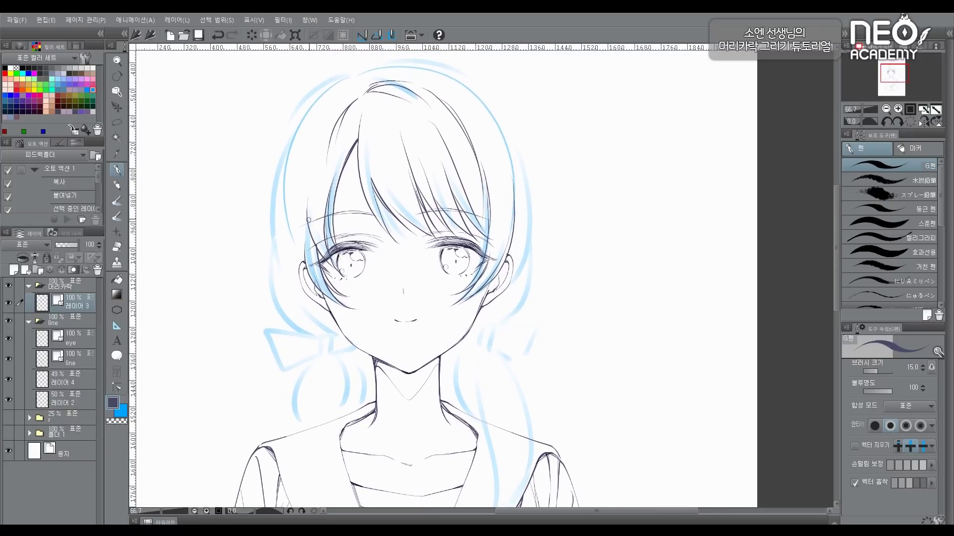
Ink the thin hair strand running down the left temple to the top of the ear
left_click_drag(318, 167, 302, 239)
key("ctrl+z")
mouse_move(316, 174)
left_mouse_down()
mouse_move(300, 255)
mouse_move(309, 227)
left_mouse_up()
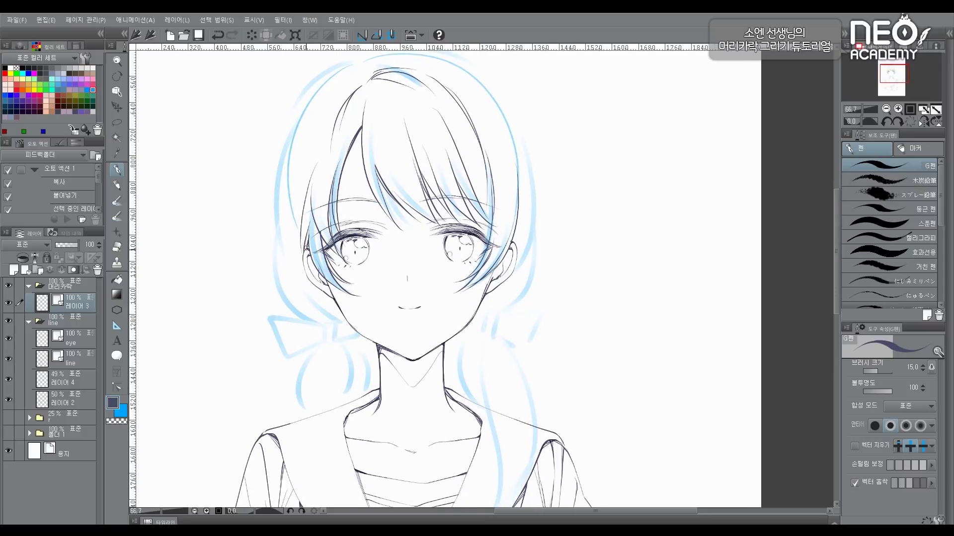
scroll(417, 211, "right", 3)
scroll(477, 206, "up", 2)
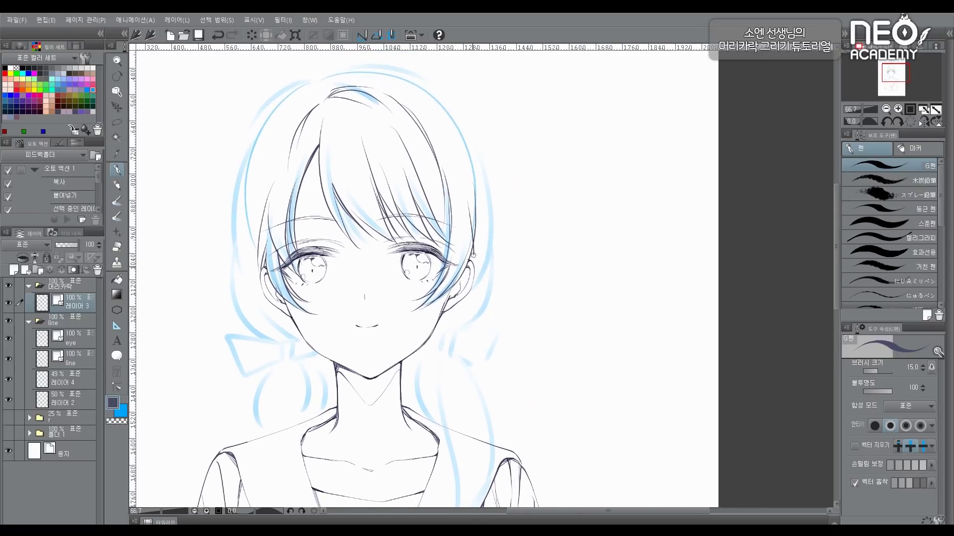
Ink the outer head outline on the right, arching from the parting over the crown and down the side
key("e")
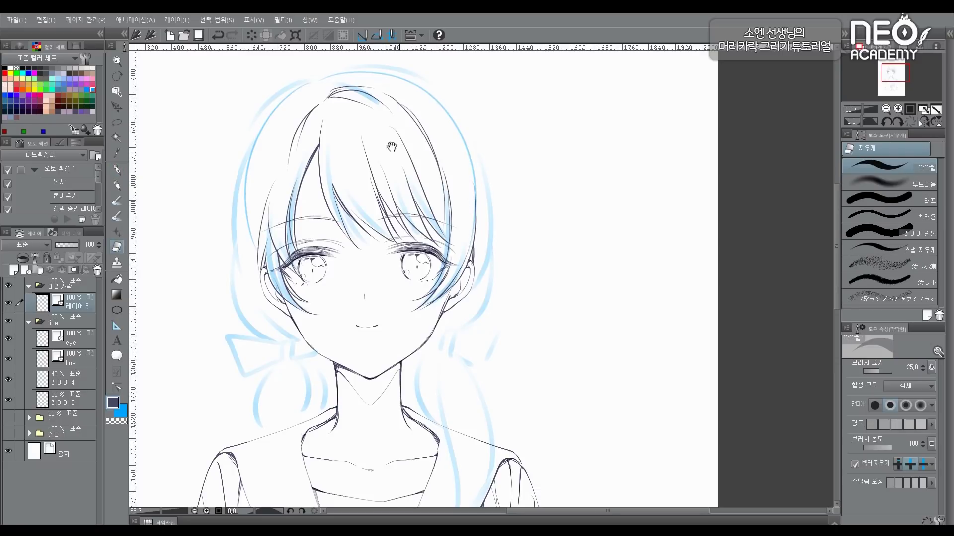
scroll(391, 147, "up", 2)
scroll(362, 121, "left", 1)
key("p")
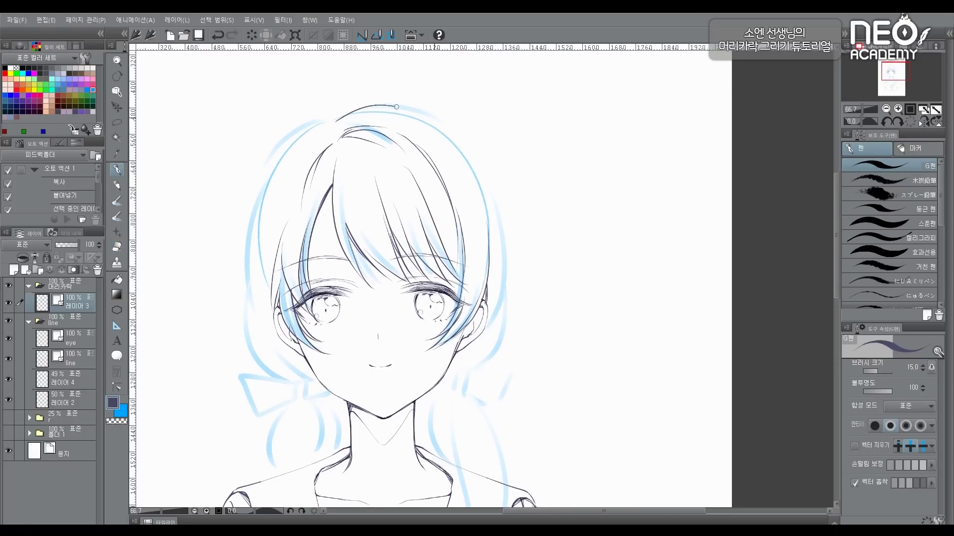
key("ctrl+z")
mouse_move(340, 120)
left_mouse_down()
mouse_move(408, 113)
mouse_move(494, 201)
left_mouse_up()
scroll(486, 194, "left", 2)
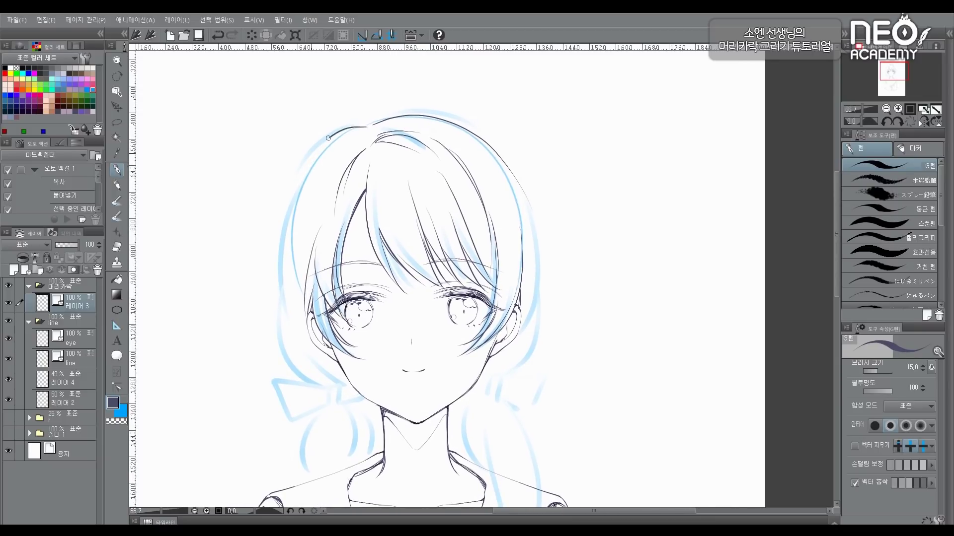
Ink the outer head outline on the left, from the parting over the crown and down past the temple
mouse_move(328, 138)
left_mouse_down()
mouse_move(274, 226)
mouse_move(267, 293)
left_mouse_up()
scroll(368, 127, "left", 1)
scroll(368, 127, "up", 1)
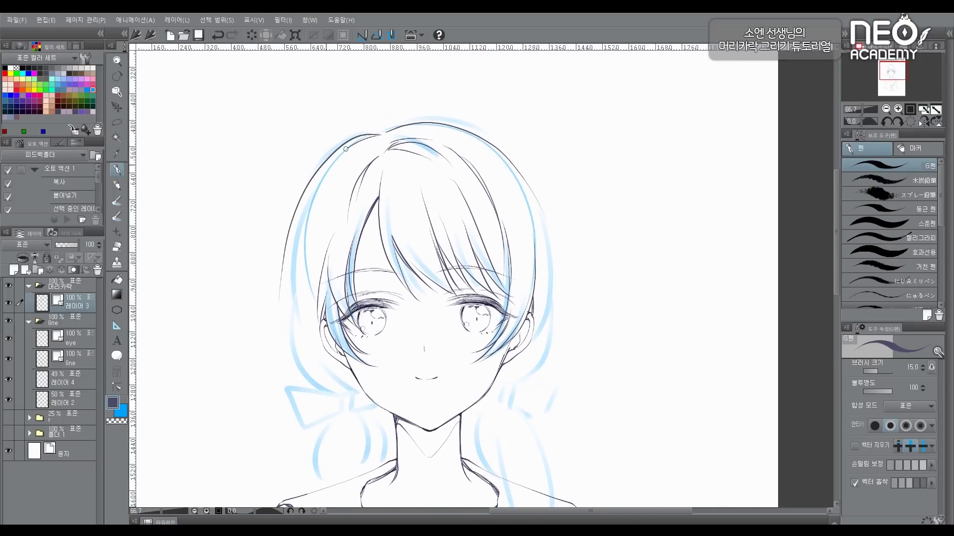
left_click_drag(346, 149, 318, 177)
Ink short strands at the parting to connect the bangs with the crown outline
mouse_move(374, 162)
left_mouse_down()
mouse_move(434, 157)
mouse_move(414, 151)
left_mouse_up()
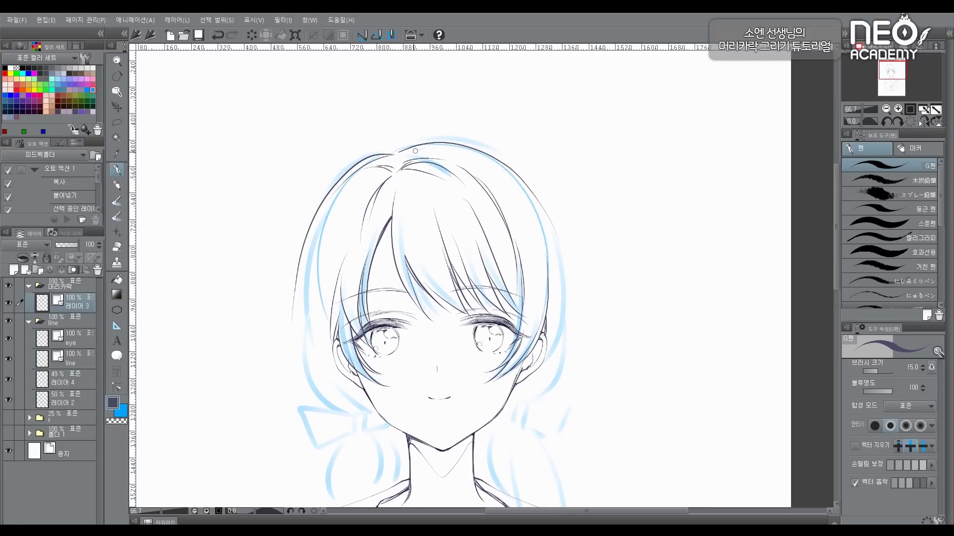
left_click_drag(441, 202, 440, 188)
mouse_move(419, 143)
left_mouse_down()
mouse_move(381, 162)
mouse_move(408, 153)
left_mouse_up()
scroll(407, 153, "down", 4)
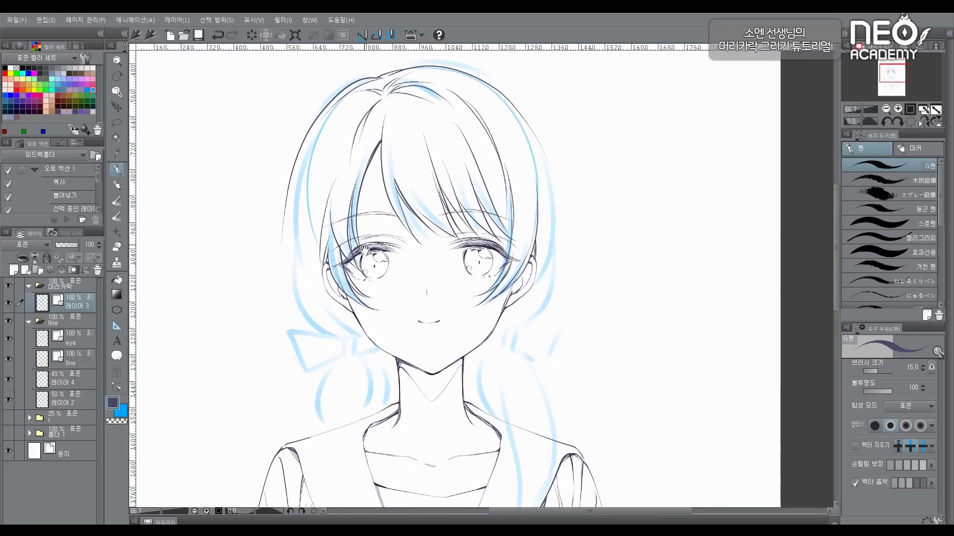
Simplify the vector line of the left head outline and move its control points to curve it inward toward the ear
key("y")
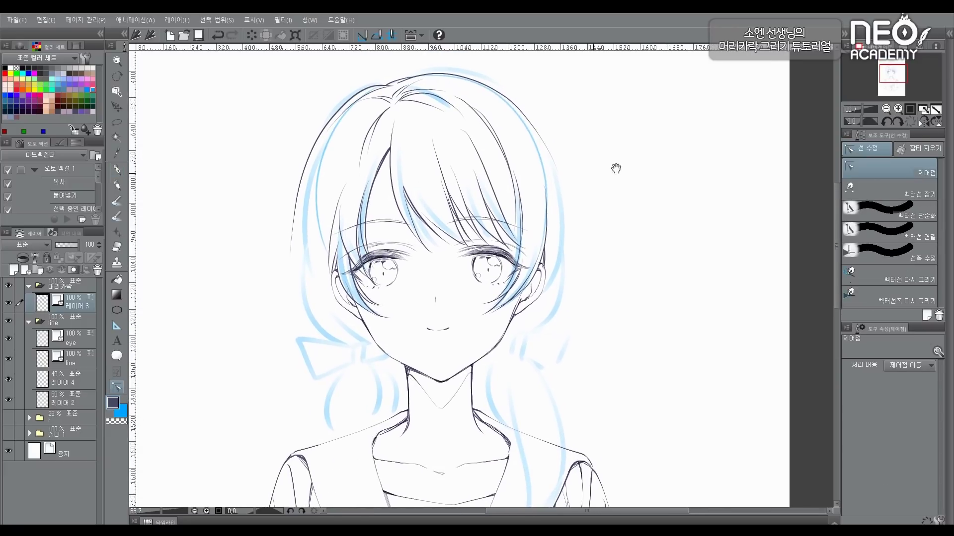
scroll(615, 166, "up", 1)
left_click(888, 217)
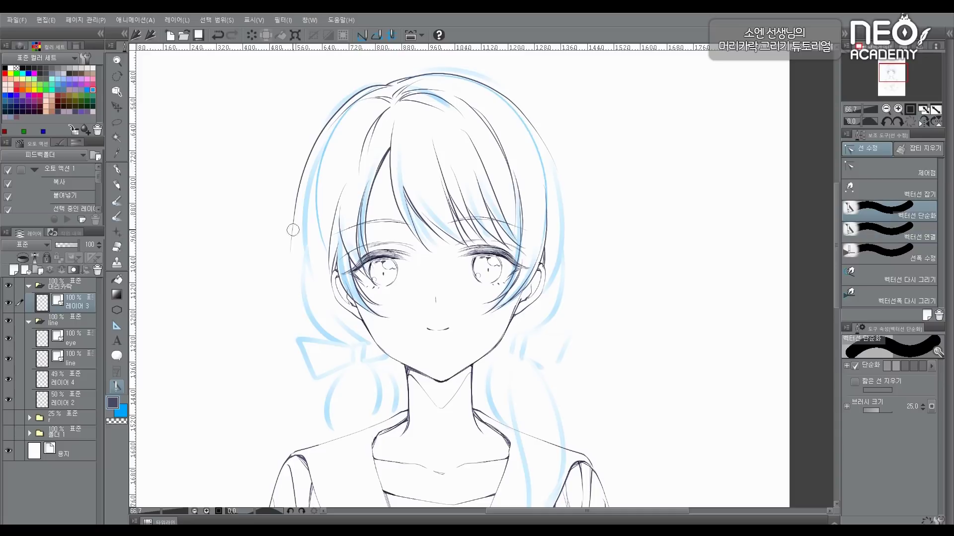
mouse_move(293, 203)
left_mouse_down()
mouse_move(297, 284)
mouse_move(316, 290)
left_mouse_up()
left_click(859, 167)
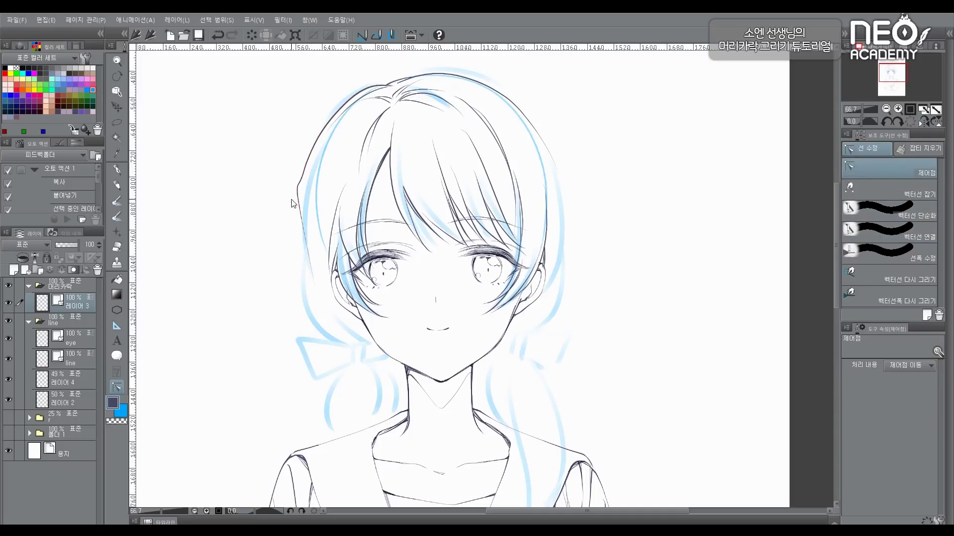
left_click_drag(297, 194, 297, 238)
left_click_drag(301, 179, 300, 187)
left_click_drag(535, 176, 519, 196)
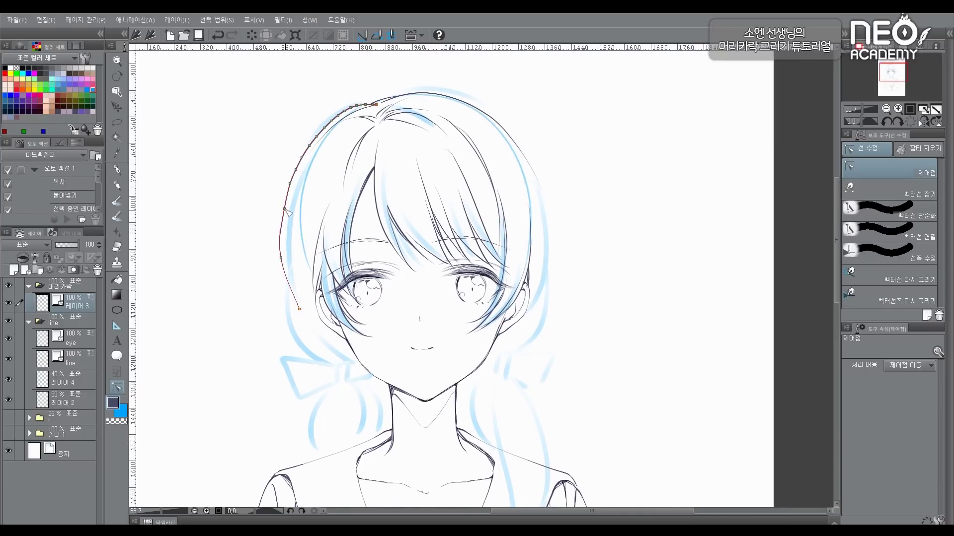
left_click_drag(284, 209, 283, 209)
Simplify the vector line of the right head outline and move its control points into a smooth curve around the head
left_click_drag(496, 143, 485, 163)
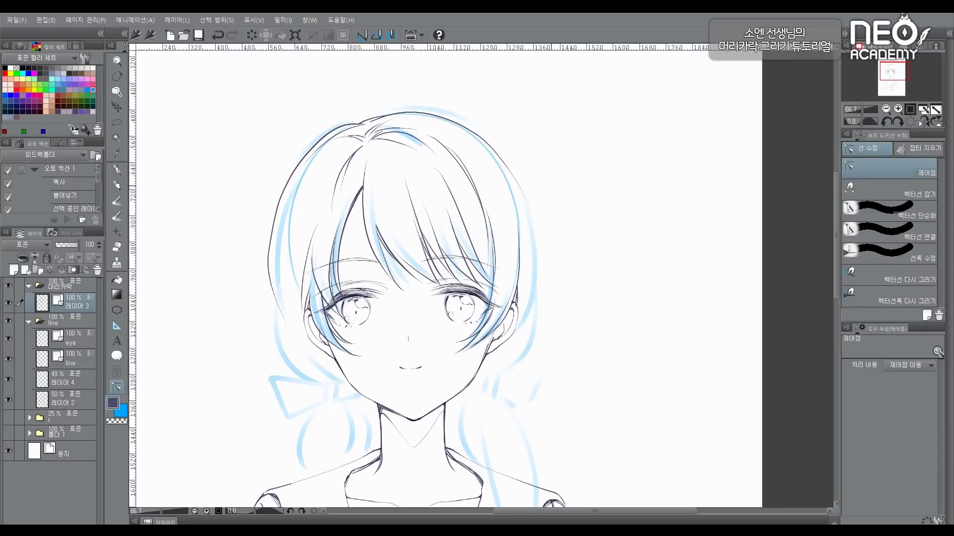
left_click_drag(534, 215, 519, 212)
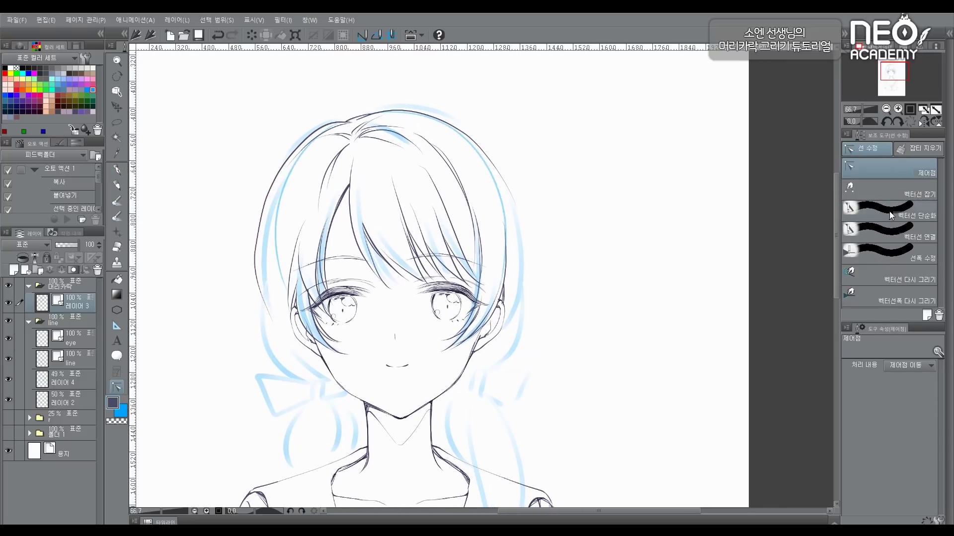
left_click(889, 216)
left_click_drag(497, 172, 515, 211)
left_click(870, 172)
mouse_move(519, 214)
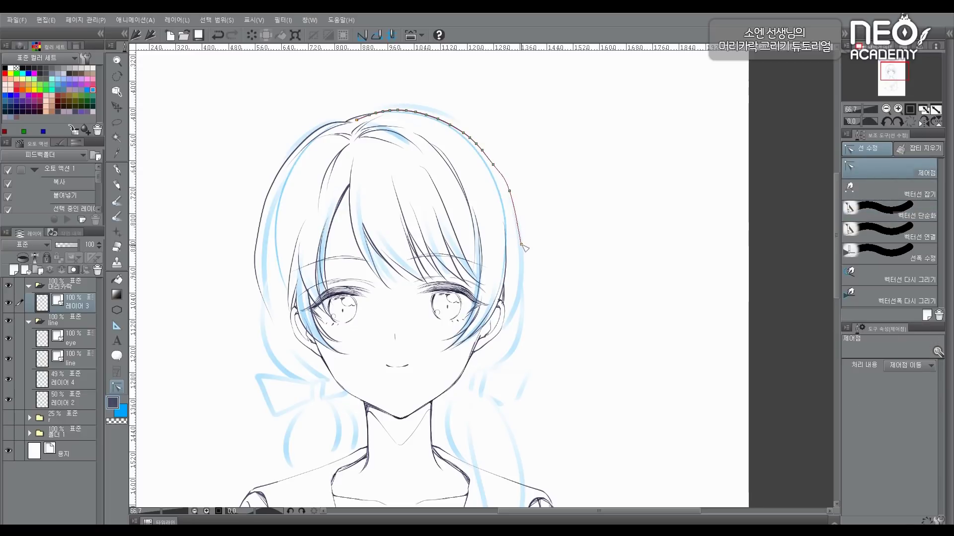
left_click_drag(521, 245, 519, 245)
left_click_drag(509, 191, 512, 203)
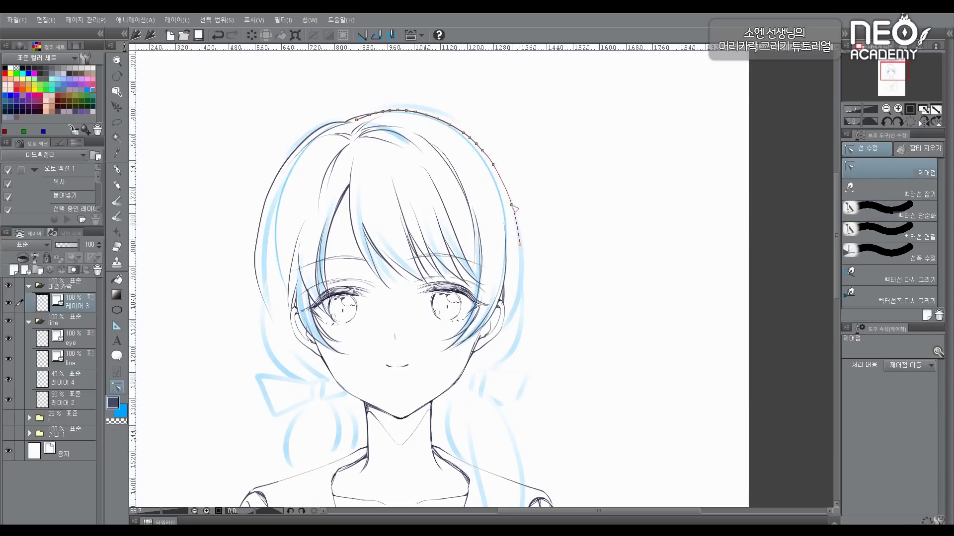
left_click_drag(563, 304, 567, 273)
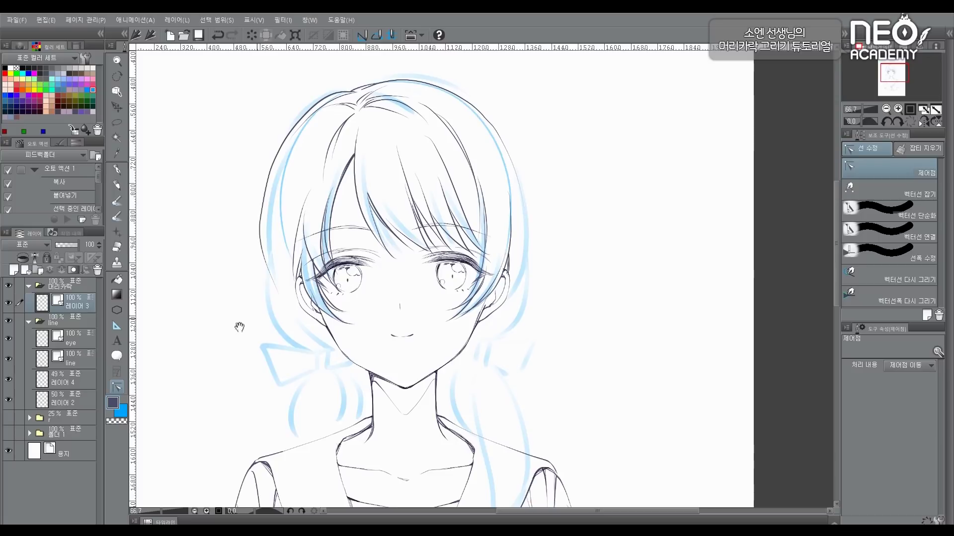
Ink the outer edge of the tied hair on the left on a new vector layer and transform it to meet the ribbon
left_click(27, 271)
mouse_move(288, 226)
left_mouse_down()
mouse_move(283, 207)
mouse_move(282, 225)
mouse_move(288, 217)
left_mouse_up()
key("p")
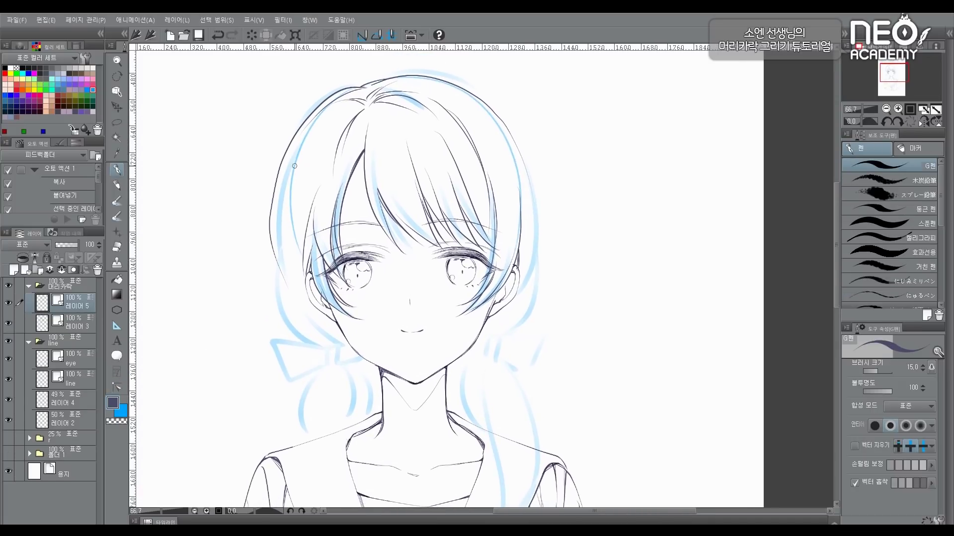
mouse_move(291, 164)
left_mouse_down()
mouse_move(269, 231)
mouse_move(266, 291)
left_mouse_up()
key("ctrl+t")
left_click_drag(281, 329, 300, 336)
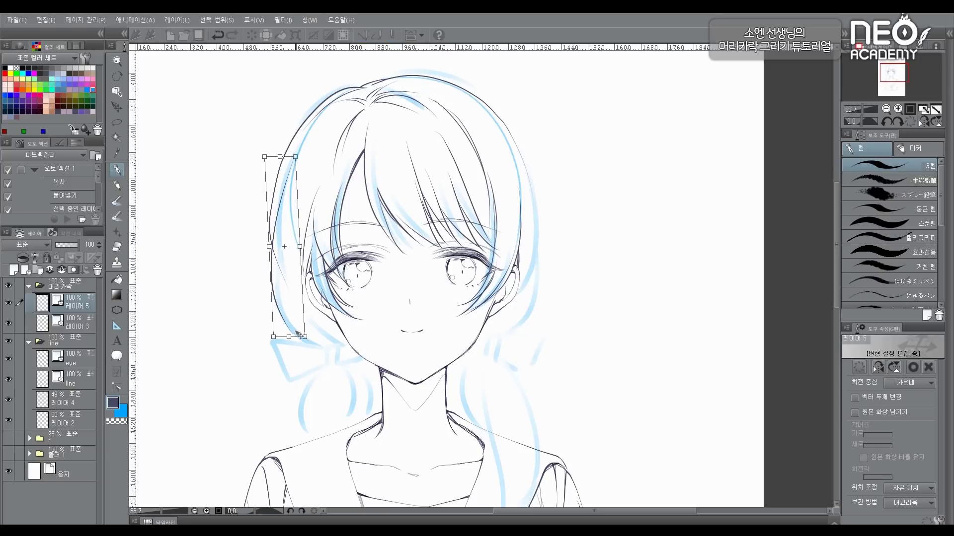
key("Return")
Ink the inner strand of the tied hair on the left, sweeping from the temple behind the ear down to the ribbon
left_click_drag(359, 243, 352, 205)
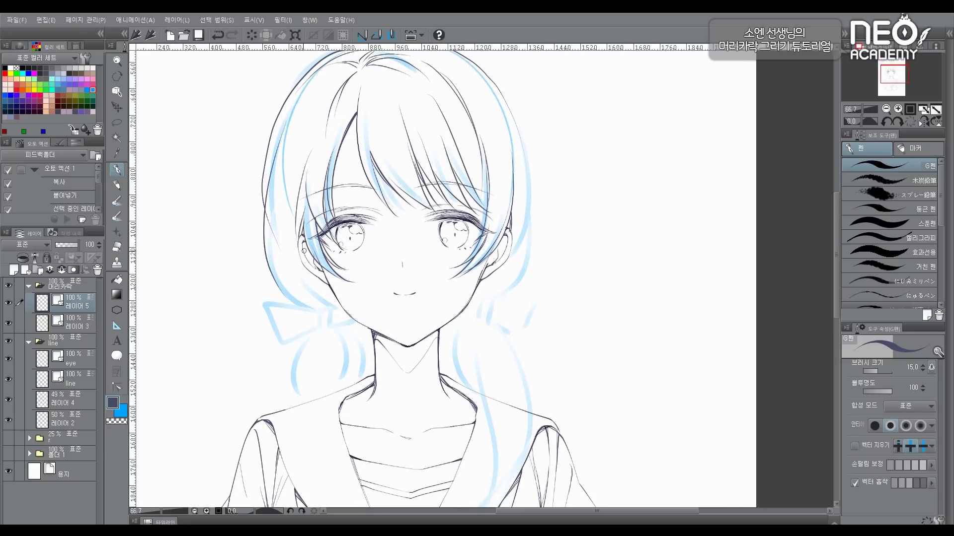
key("ctrl+z")
mouse_move(294, 224)
left_mouse_down()
mouse_move(317, 299)
mouse_move(319, 282)
mouse_move(331, 303)
left_mouse_up()
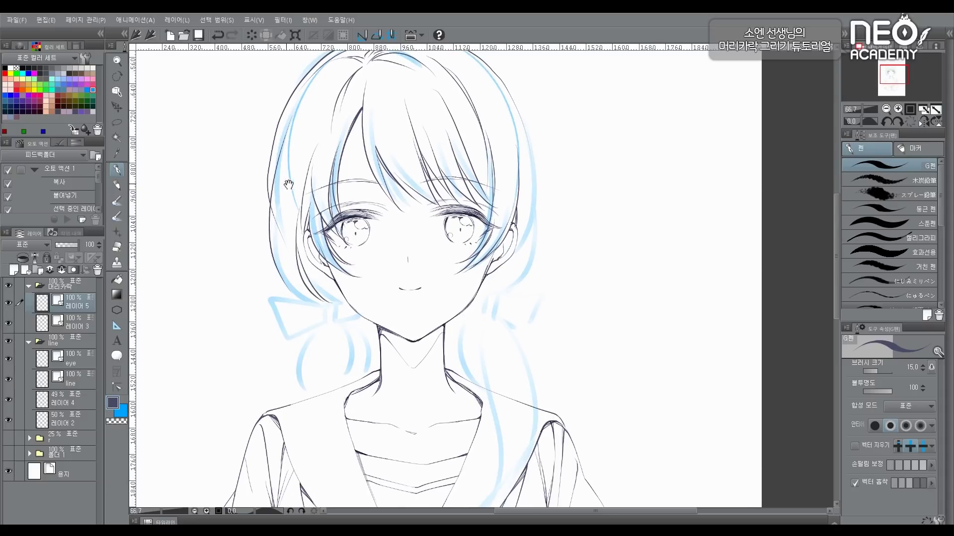
left_click_drag(288, 185, 297, 211)
Trim the left head outline's overlapping end on 레이어 3 and ink the gathered hair below the left ear on 레이어 5
key("e")
left_click(82, 323)
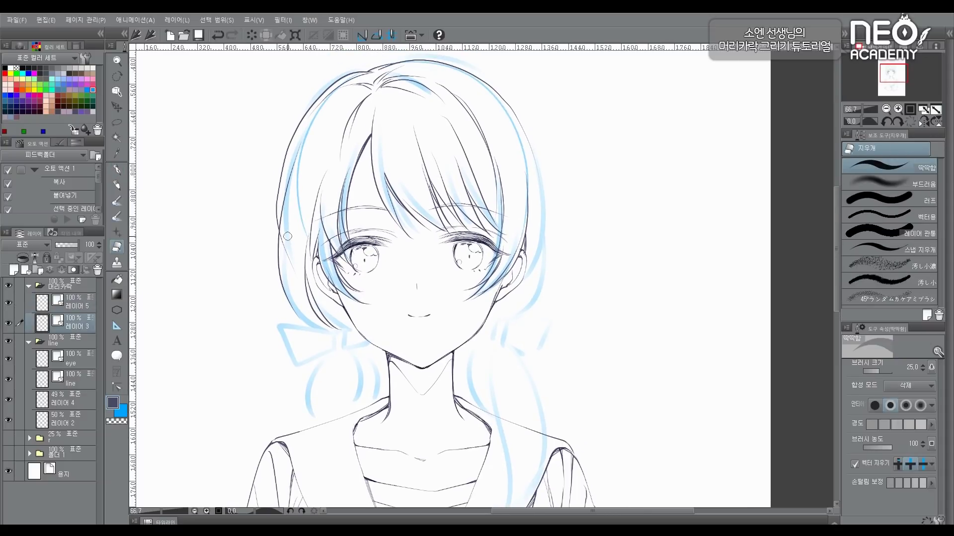
left_click(89, 302)
mouse_move(304, 320)
left_mouse_down()
mouse_move(300, 277)
mouse_move(355, 280)
mouse_move(365, 270)
left_mouse_up()
key("p")
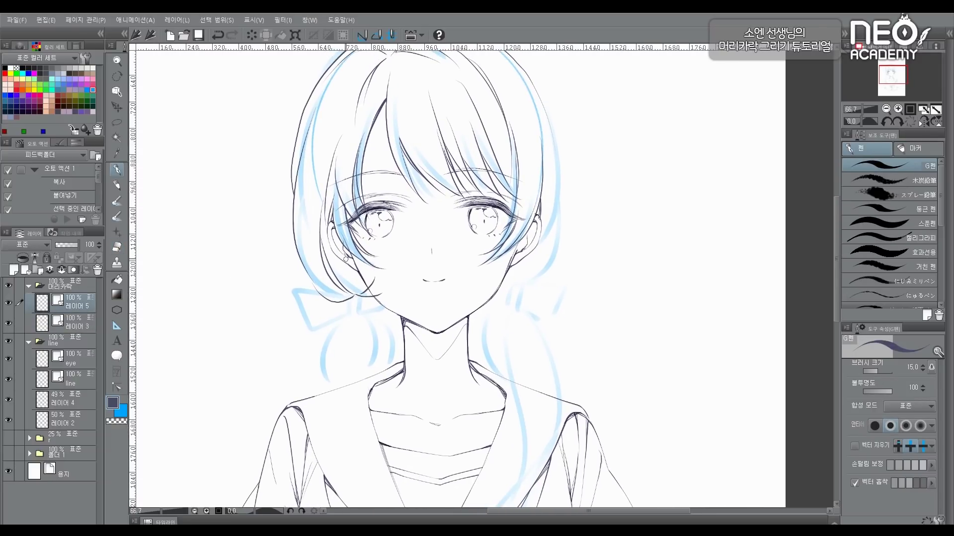
key("e")
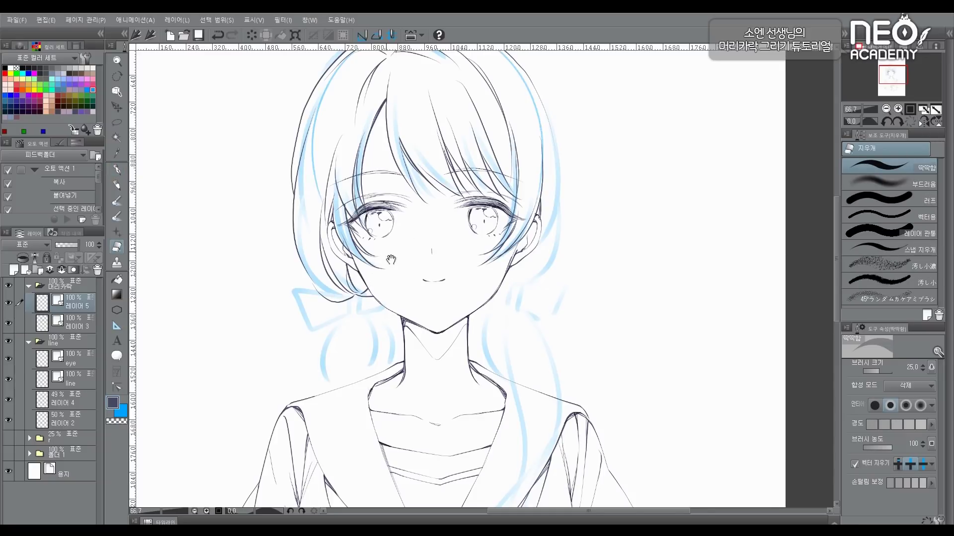
mouse_move(391, 259)
left_mouse_down()
mouse_move(385, 239)
mouse_move(357, 272)
left_mouse_up()
Ink the outer loop of the left hair ribbon as a rounded bow shape over the sketch
key("p")
left_click_drag(368, 269, 382, 269)
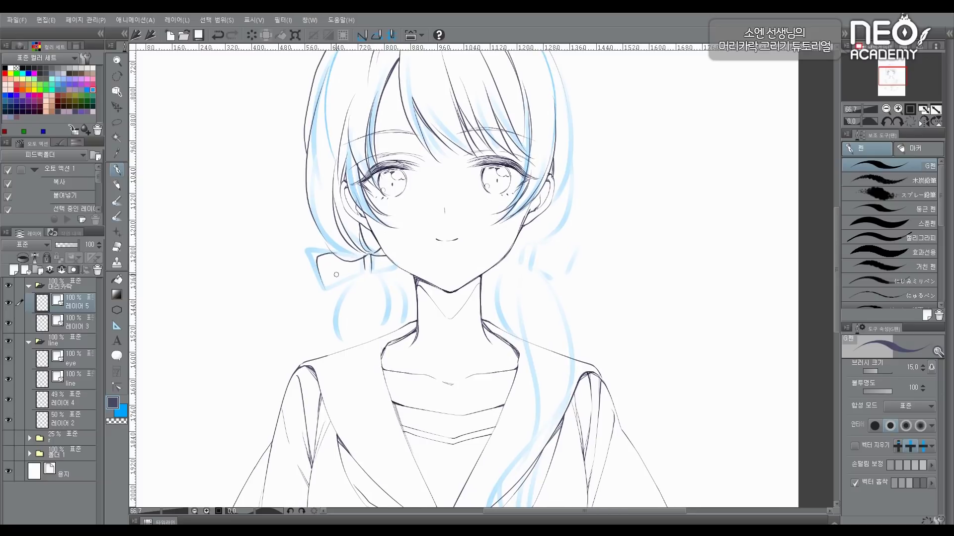
key("ctrl+z")
mouse_move(313, 260)
left_mouse_down()
mouse_move(317, 273)
mouse_move(379, 264)
left_mouse_up()
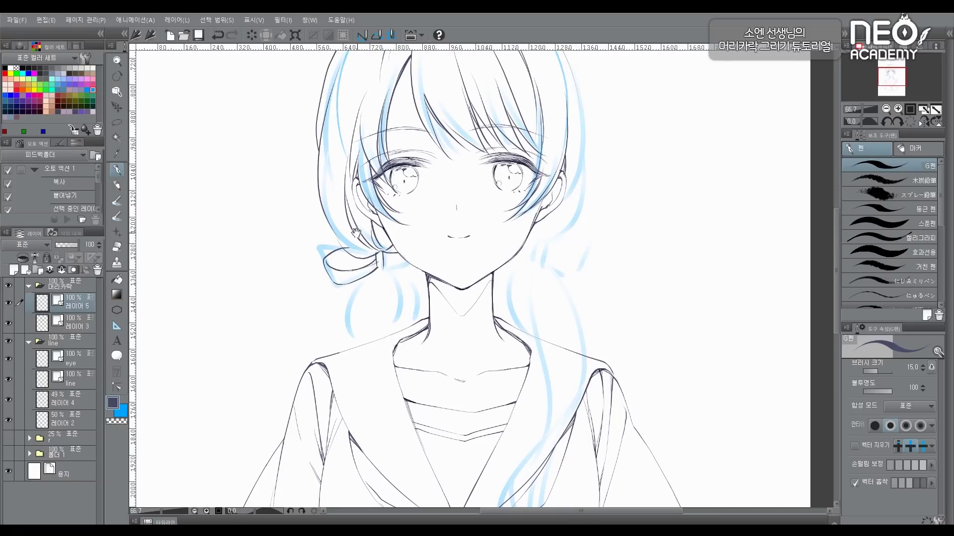
Ink the knot and the inner loop of the left ribbon below the jaw, erasing overlapping lines
left_click_drag(356, 231, 363, 242)
key("e")
left_click_drag(418, 231, 409, 226)
key("p")
left_click_drag(401, 262, 398, 259)
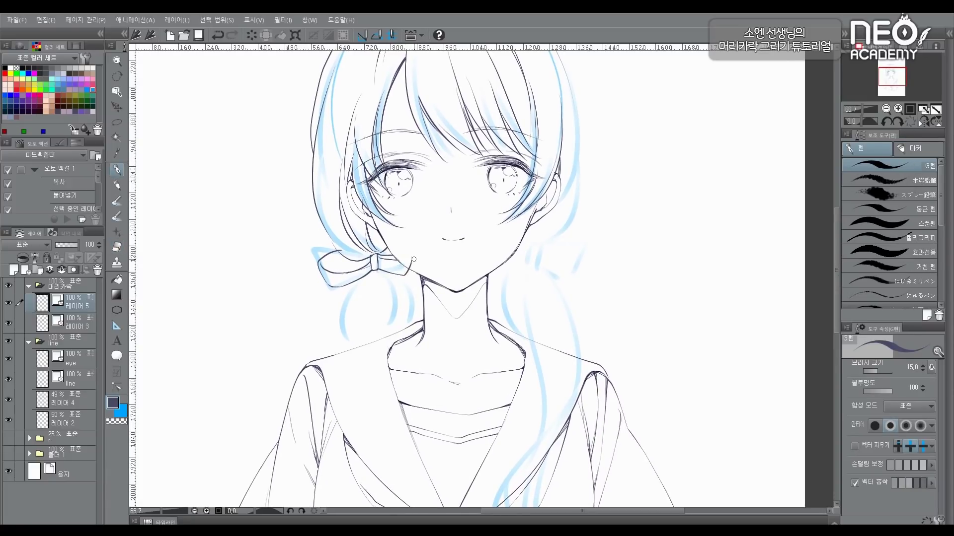
left_click_drag(414, 258, 421, 263)
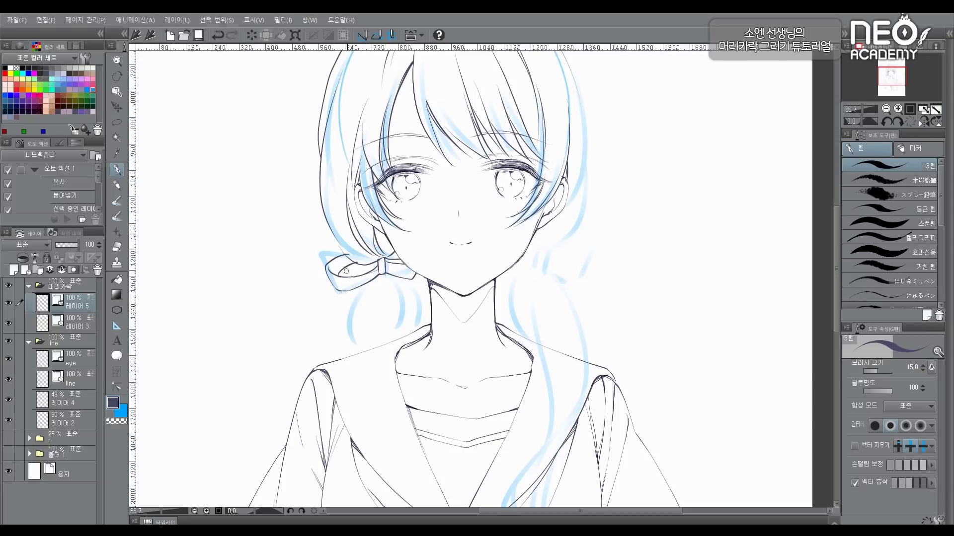
Clean up the left ribbon's line overlaps, then add a new vector layer in the 머리카락 folder with the canvas view mirrored
key("e")
left_click_drag(452, 213, 389, 236)
left_click_drag(512, 198, 512, 259)
mouse_move(498, 201)
left_mouse_down()
mouse_move(501, 216)
mouse_move(505, 181)
left_mouse_up()
left_click(26, 270)
key("p")
left_click(926, 123)
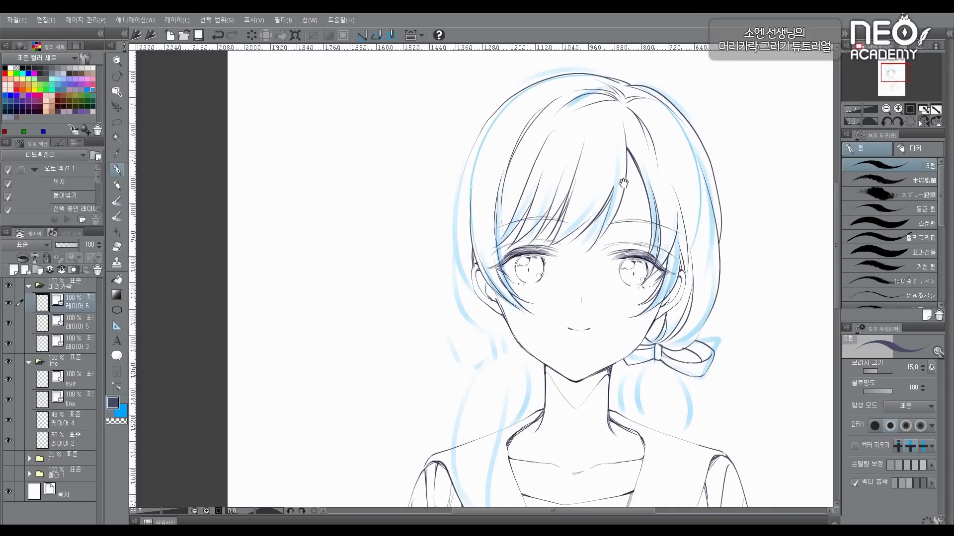
Ink the outer strand of the tied hair on the side without a ribbon, curving from the head outline down below the ear
left_click_drag(572, 220, 372, 208)
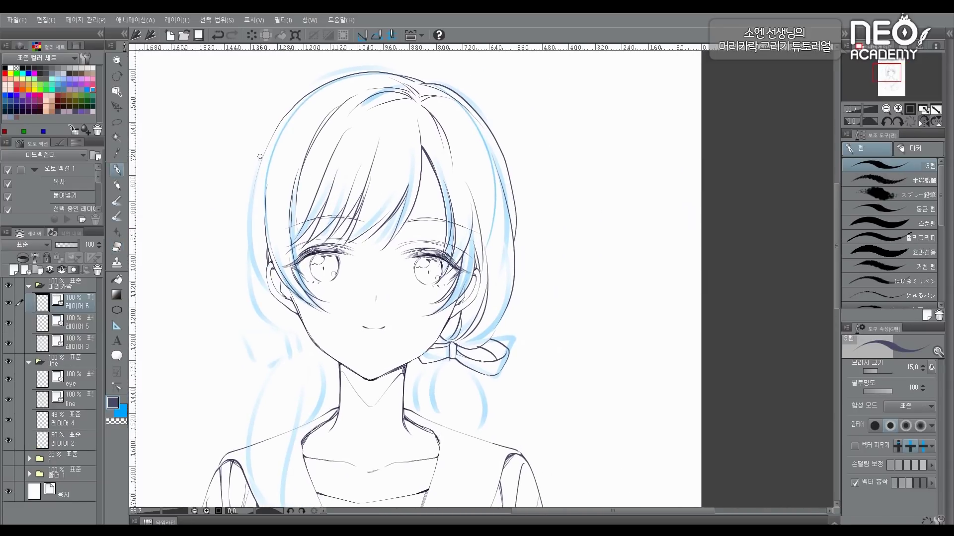
mouse_move(268, 148)
left_mouse_down()
mouse_move(248, 204)
mouse_move(276, 330)
mouse_move(299, 303)
mouse_move(291, 271)
mouse_move(301, 306)
left_mouse_up()
left_click_drag(271, 263, 282, 258)
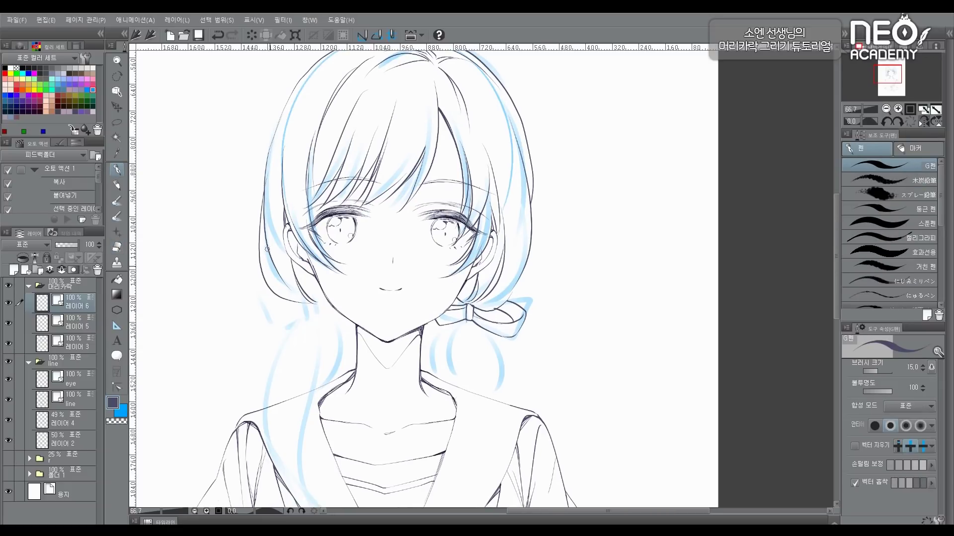
mouse_move(287, 201)
left_mouse_down()
mouse_move(292, 239)
mouse_move(287, 205)
mouse_move(297, 210)
left_mouse_up()
key("e")
key("p")
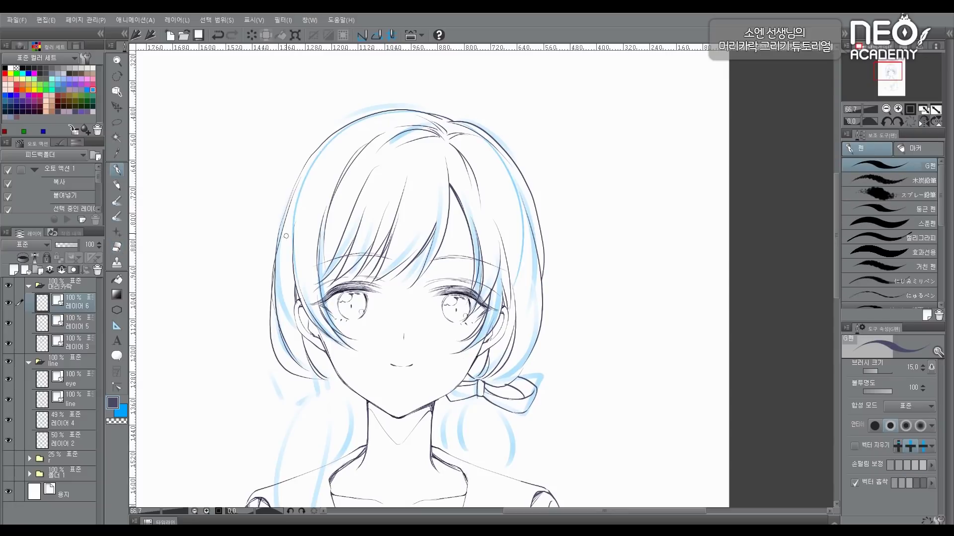
Ink the rounded outer loop of the gathered hair beneath the ear on the ribbonless side, trimming overlaps at the jaw
left_click_drag(301, 343, 314, 256)
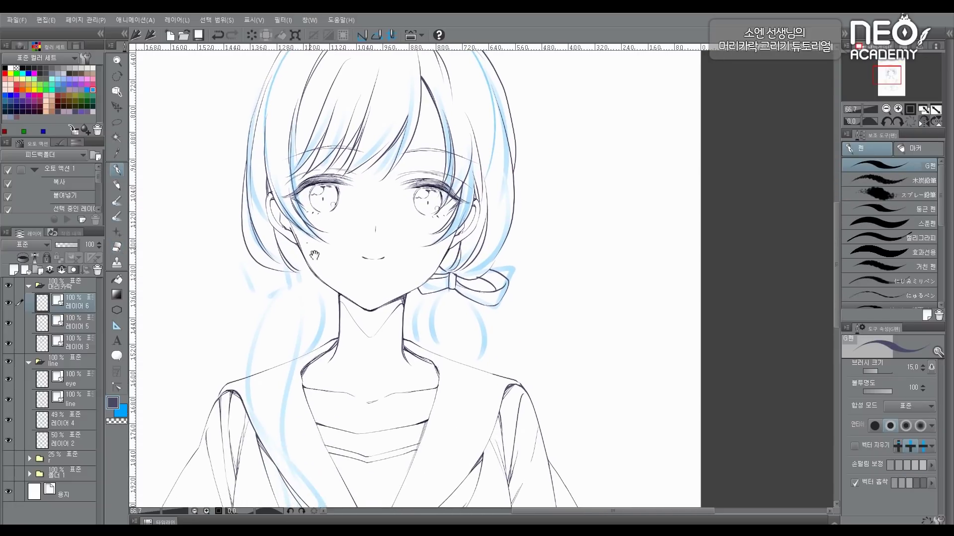
key("e")
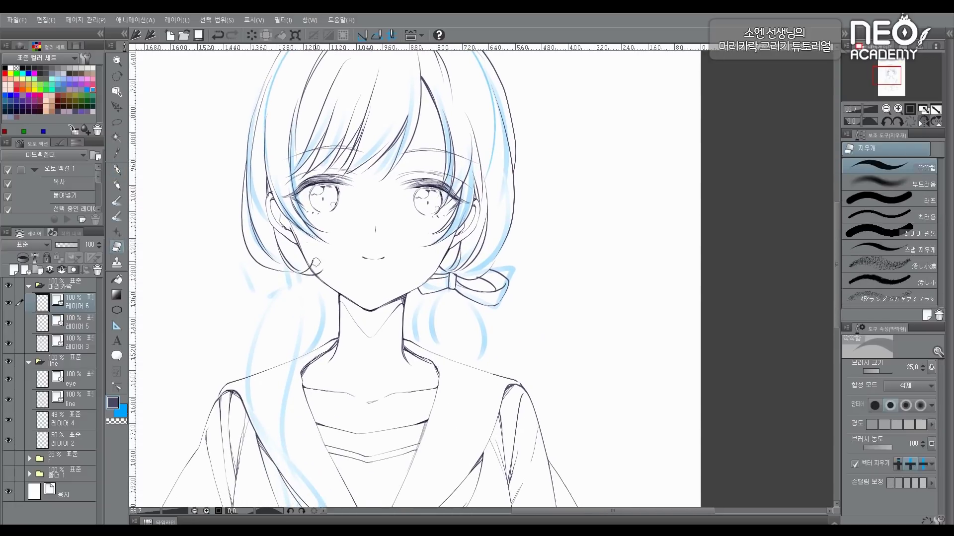
mouse_move(247, 208)
left_mouse_down()
mouse_move(280, 223)
mouse_move(277, 283)
mouse_move(324, 287)
mouse_move(307, 262)
mouse_move(332, 287)
mouse_move(306, 269)
mouse_move(317, 280)
left_mouse_up()
key("p")
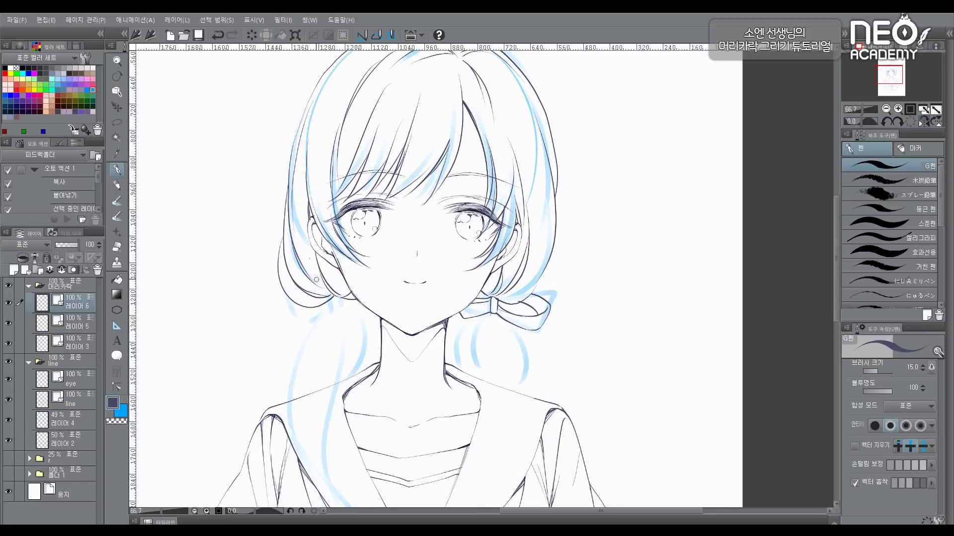
mouse_move(317, 240)
left_mouse_down()
mouse_move(311, 258)
mouse_move(323, 234)
left_mouse_up()
Merge the inked hair layer down and, on a new vector layer, redraw the upper head outline to join the side hair
left_click(61, 270)
left_click(26, 271)
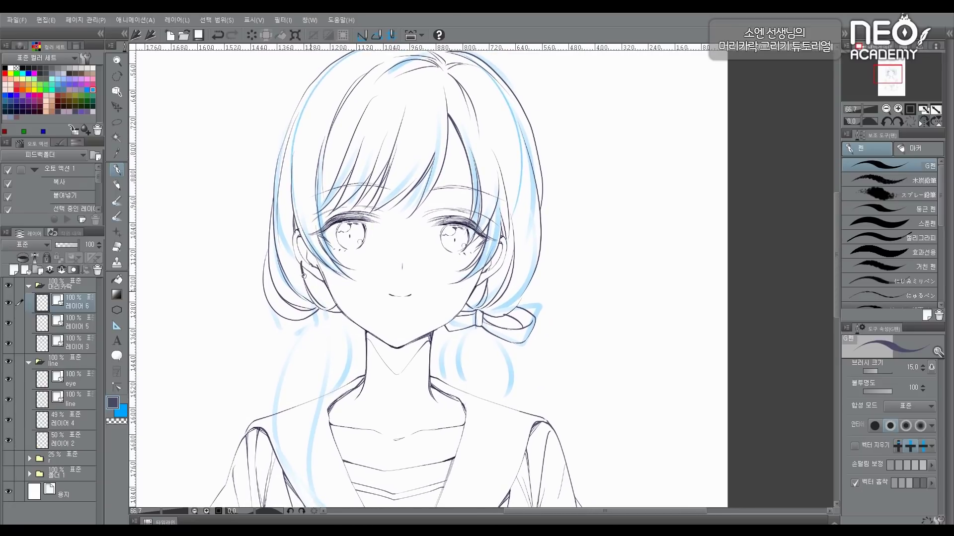
key("ctrl+z")
key("e")
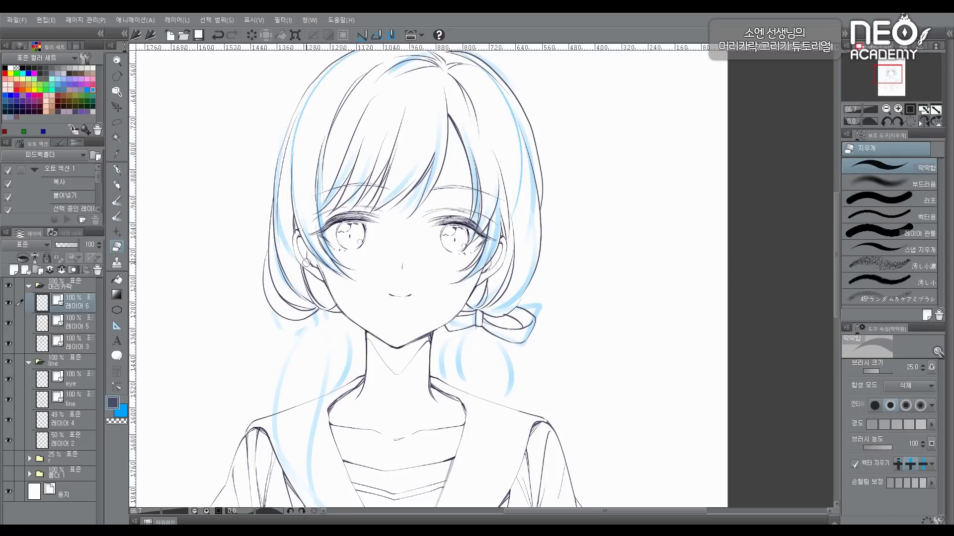
mouse_move(474, 155)
left_mouse_down()
mouse_move(459, 196)
mouse_move(466, 206)
left_mouse_up()
key("p")
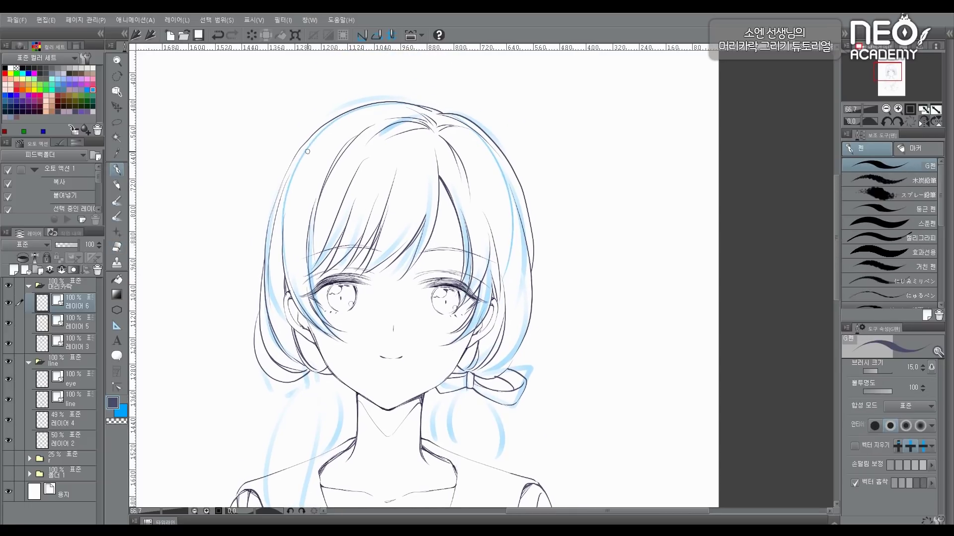
key("ctrl+z")
left_click_drag(307, 152, 271, 235)
left_click_drag(431, 188, 415, 193)
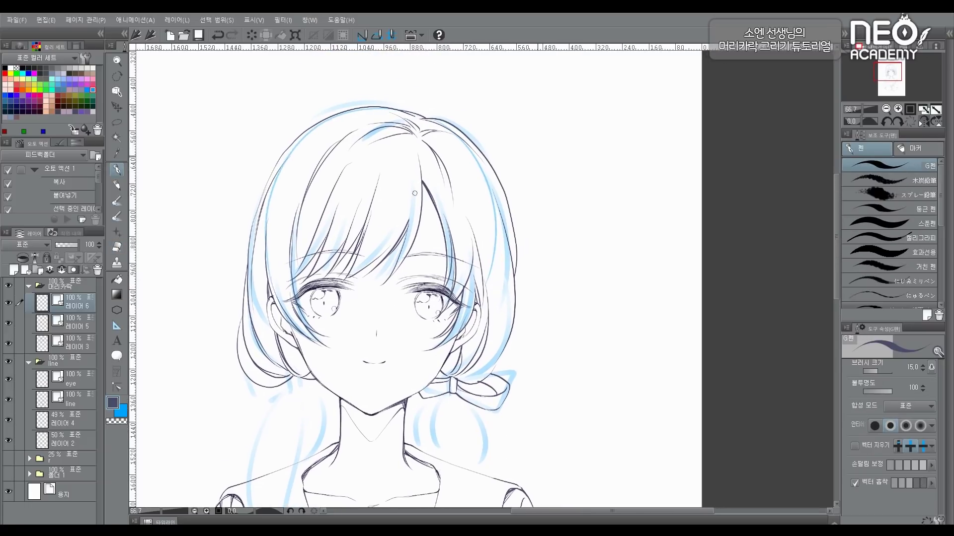
Unmirror the view and ink the left hair's outer contour from the head outline down to the ribbon, erasing the overlapping end
left_click(922, 123)
left_click_drag(718, 230, 607, 217)
left_click_drag(403, 250, 417, 244)
left_click_drag(261, 255, 263, 299)
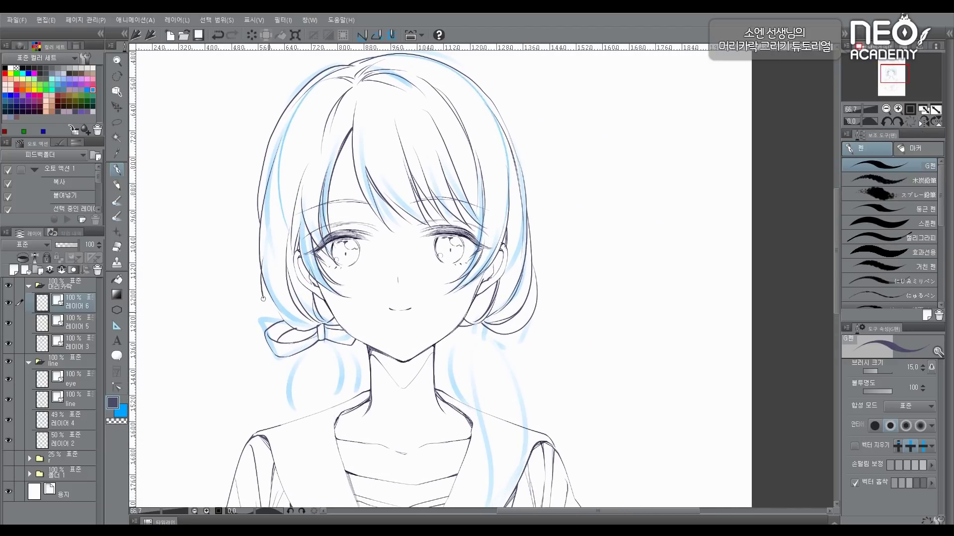
key("ctrl+z")
mouse_move(263, 245)
left_mouse_down()
mouse_move(265, 315)
mouse_move(280, 322)
left_mouse_up()
left_click_drag(269, 266, 276, 266)
key("e")
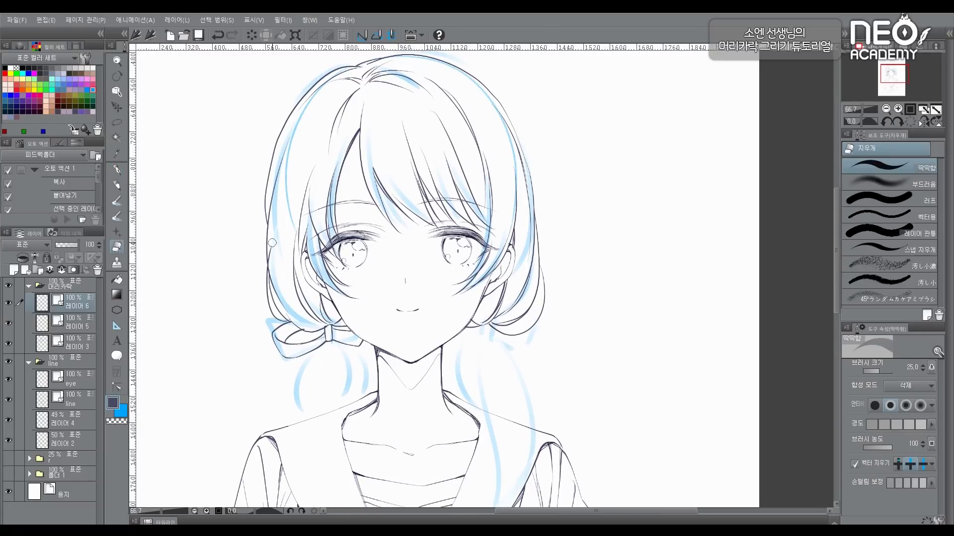
mouse_move(306, 285)
left_mouse_down()
mouse_move(291, 254)
mouse_move(300, 266)
mouse_move(288, 302)
left_mouse_up()
Add fine stray hairs along the outer edge of the hair and tidy their ends with the eraser
key("p")
left_click_drag(338, 281, 273, 242)
mouse_move(486, 240)
left_mouse_down()
mouse_move(517, 267)
mouse_move(513, 294)
mouse_move(541, 283)
left_mouse_up()
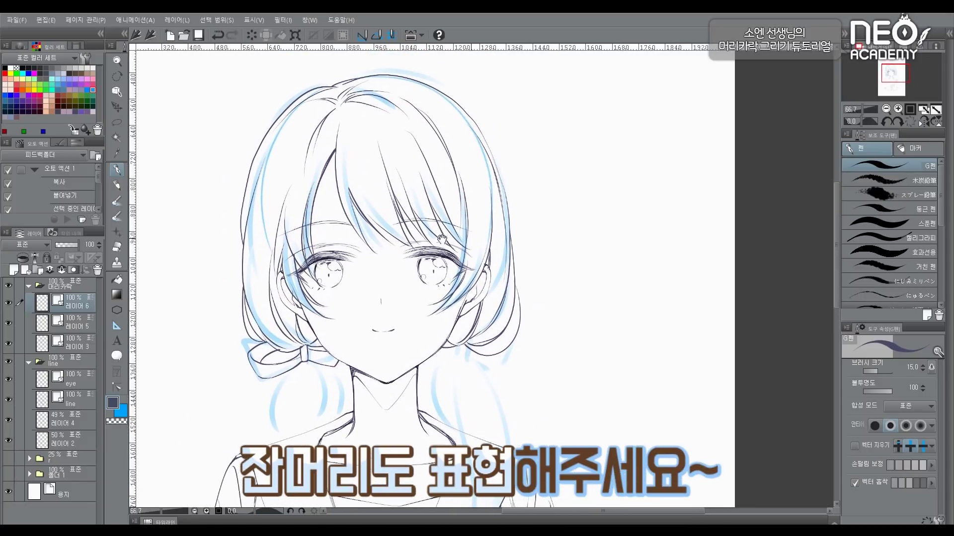
key("e")
left_click_drag(282, 205, 292, 193)
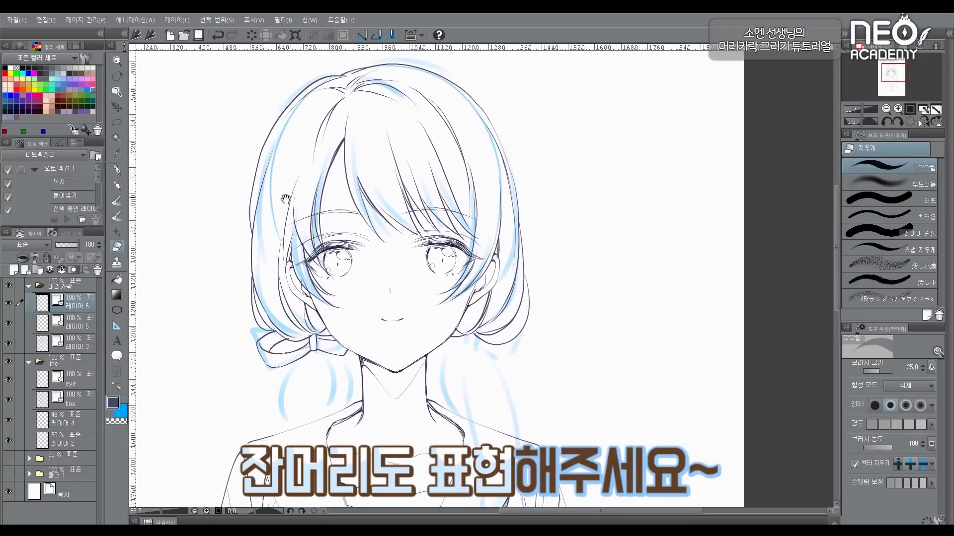
Merge 레이어 6 and 레이어 5 down into 레이어 3 and simplify the vector line on the left head outline
left_click(88, 325)
key("y")
left_click_drag(262, 244, 267, 253)
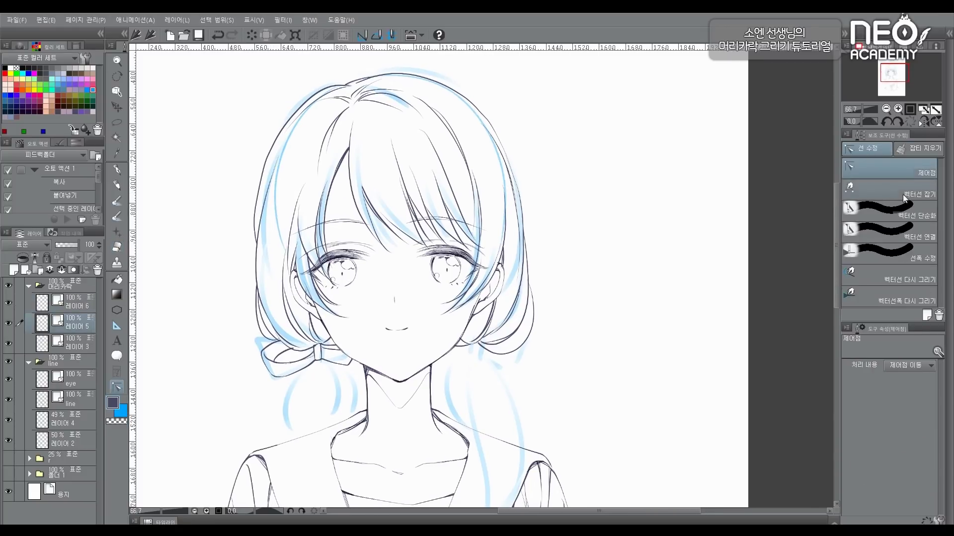
left_click(889, 213)
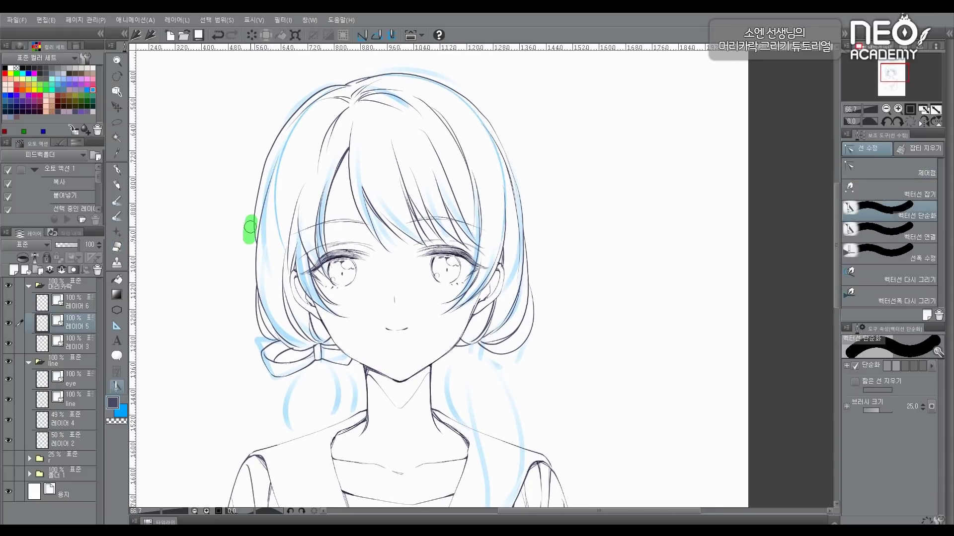
left_click(59, 311)
key("ctrl+e")
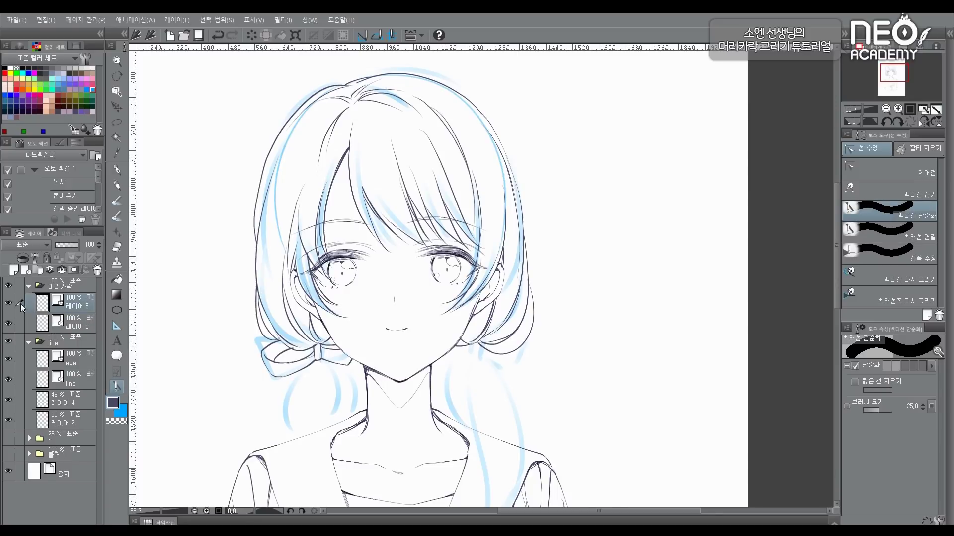
key("ctrl+e")
left_click_drag(250, 215, 249, 246)
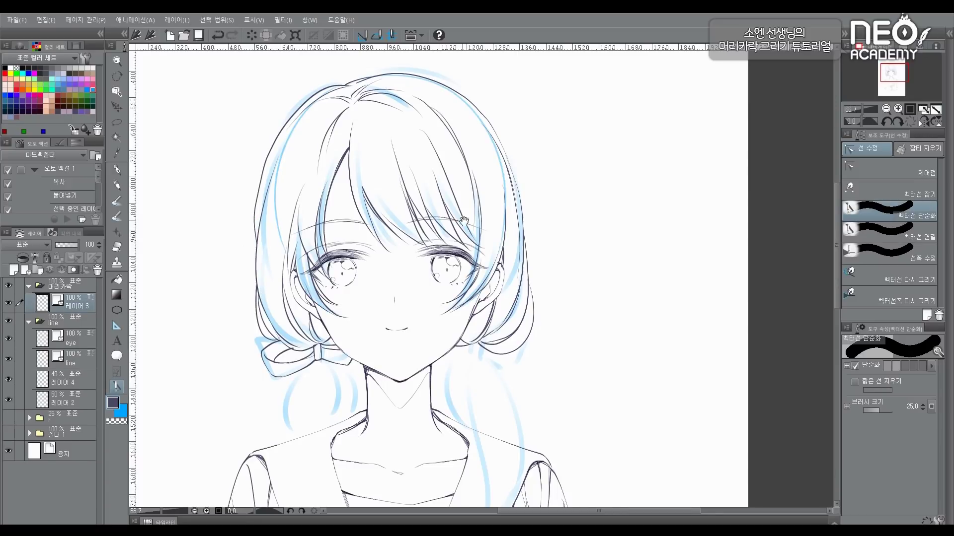
Adjust the lower control point of the left head outline so the curve flows into the side hair
left_click(847, 172)
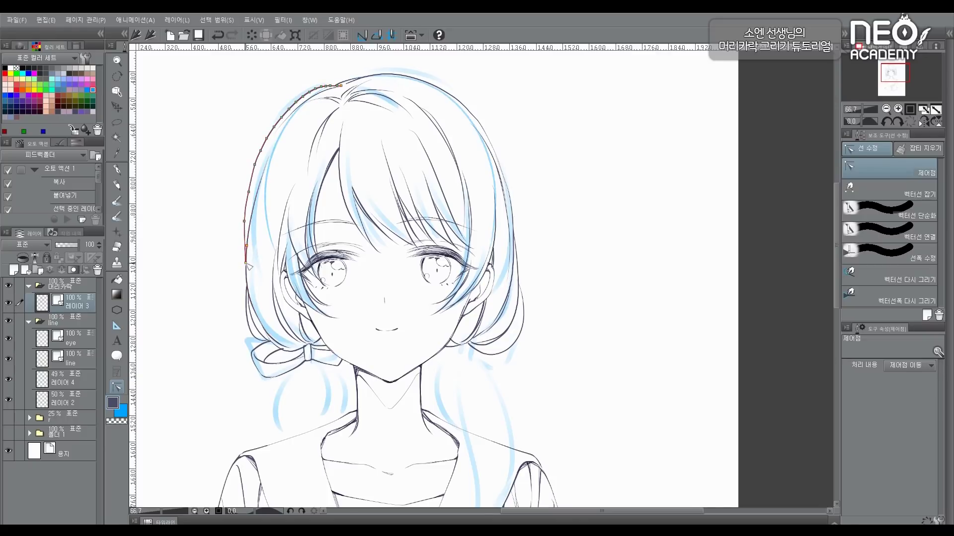
left_click_drag(246, 265, 244, 266)
left_click_drag(346, 272, 326, 253)
On a new vector layer, ink the right ribbon's knot and loops below the jaw, then merge the layer down
left_click(26, 270)
left_click_drag(500, 299, 502, 230)
key("p")
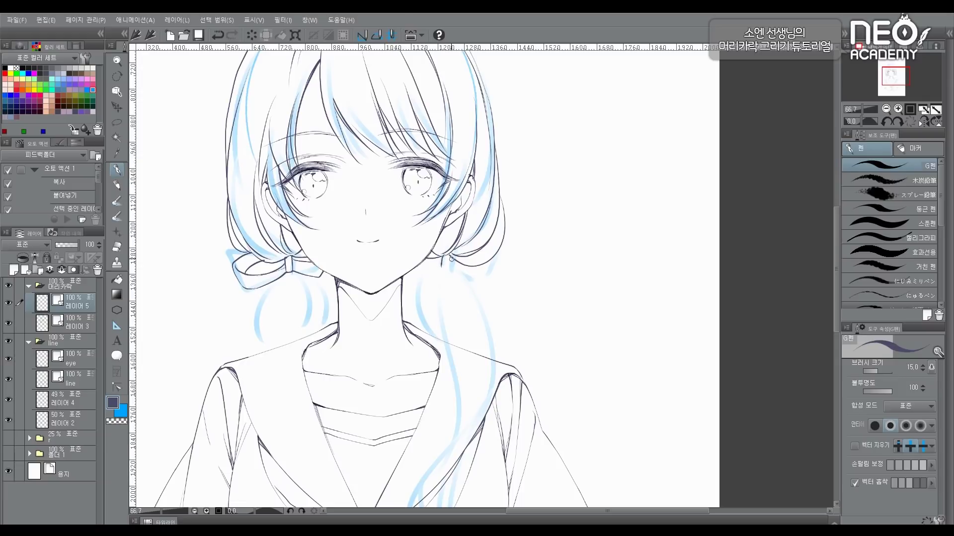
left_click_drag(466, 268, 487, 275)
key("ctrl+z")
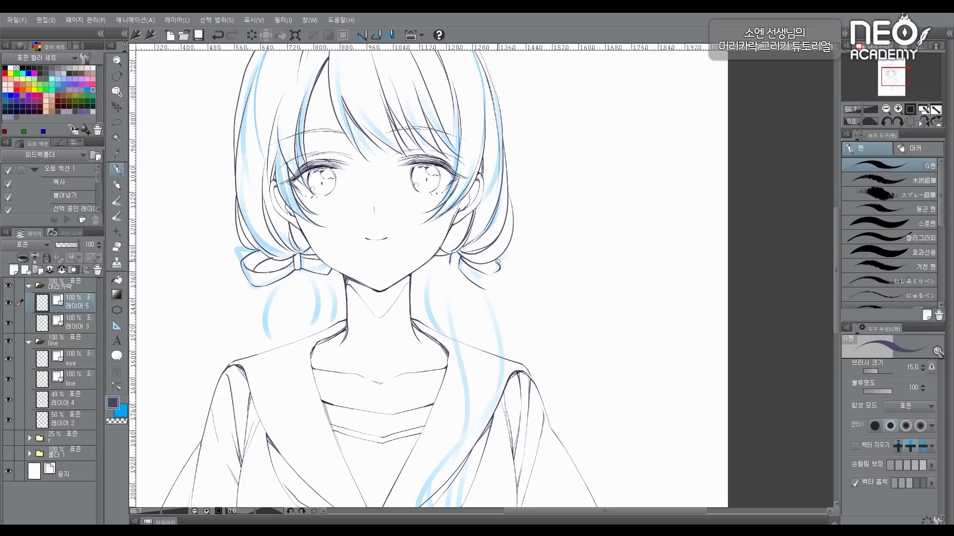
left_click_drag(466, 252, 539, 242)
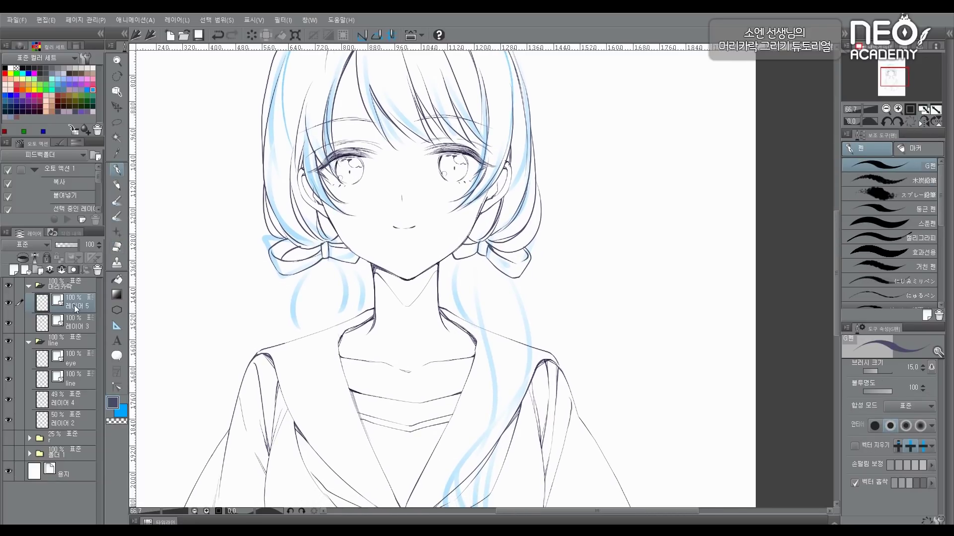
key("ctrl+e")
On a new vector layer, ink the inner edge of the hair hanging from the left ribbon beside the neck
left_click_drag(427, 300, 418, 238)
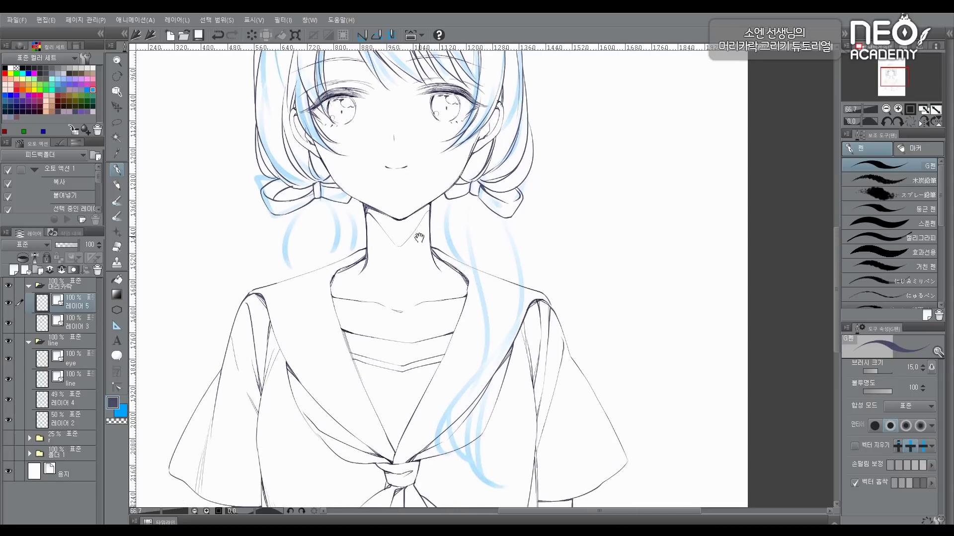
mouse_move(314, 197)
left_mouse_down()
mouse_move(315, 251)
mouse_move(336, 208)
mouse_move(286, 228)
mouse_move(309, 213)
mouse_move(303, 219)
mouse_move(330, 250)
left_mouse_up()
key("e")
key("p")
key("e")
key("p")
left_click_drag(335, 248, 339, 252)
key("ctrl+z")
left_click_drag(312, 199, 324, 204)
mouse_move(335, 212)
left_mouse_down()
mouse_move(332, 202)
mouse_move(345, 239)
mouse_move(366, 212)
mouse_move(343, 228)
left_mouse_up()
key("e")
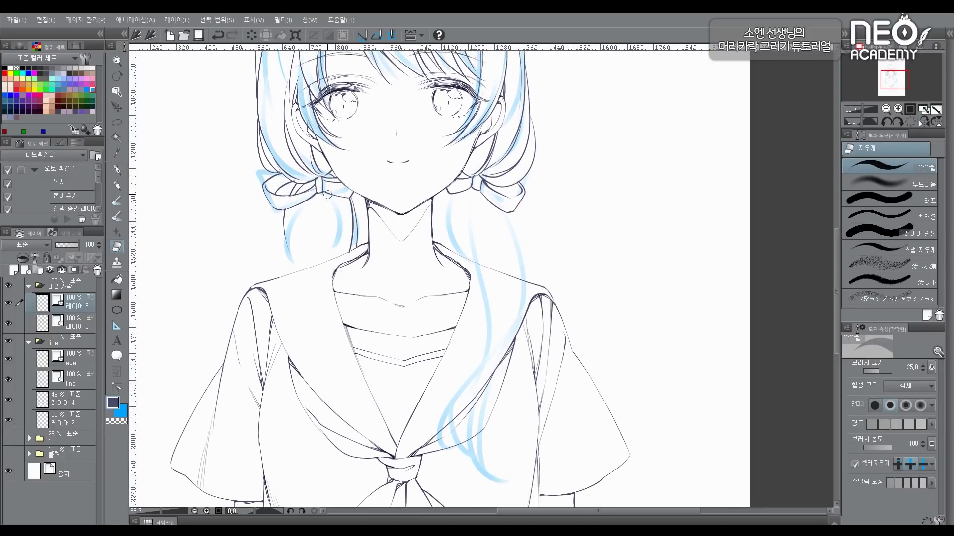
Ink a long central strand from the left ribbon's knot down to the shoulder line
key("p")
mouse_move(327, 193)
left_mouse_down()
mouse_move(295, 297)
mouse_move(306, 268)
mouse_move(313, 282)
left_mouse_up()
key("e")
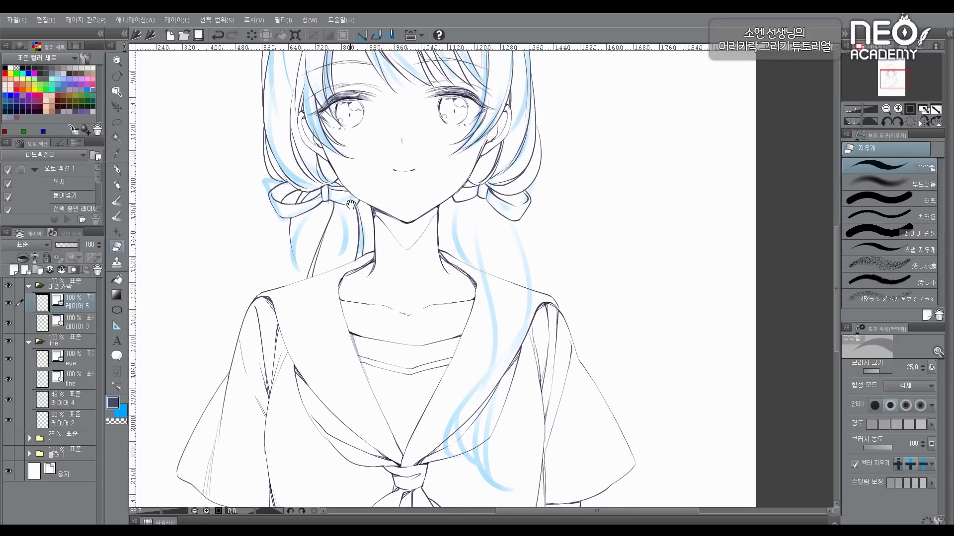
key("p")
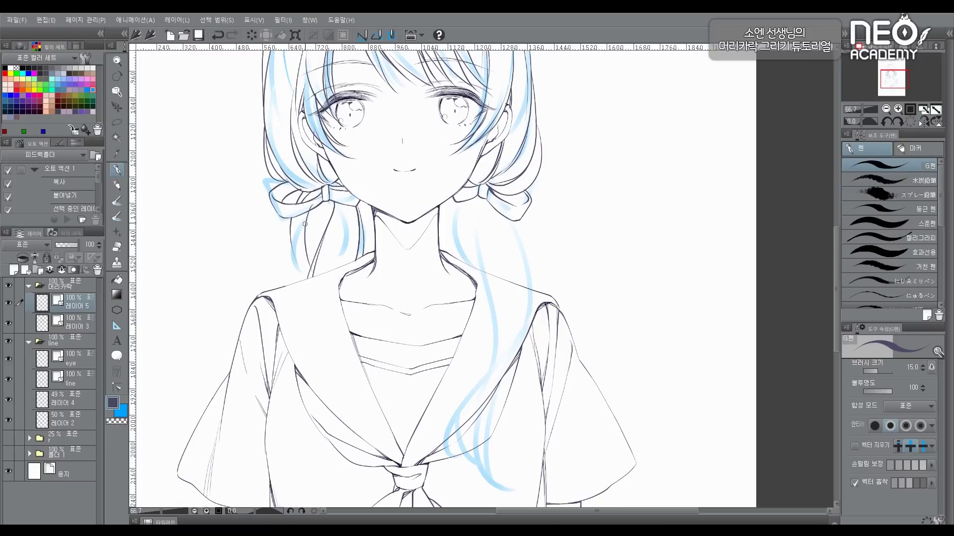
Redraw the outer strand of the left hanging hair down to the shoulder and erase the end overlapping the collar
key("ctrl+z")
left_click_drag(305, 271, 308, 275)
mouse_move(314, 241)
left_mouse_down()
mouse_move(315, 254)
mouse_move(318, 234)
left_mouse_up()
key("e")
key("p")
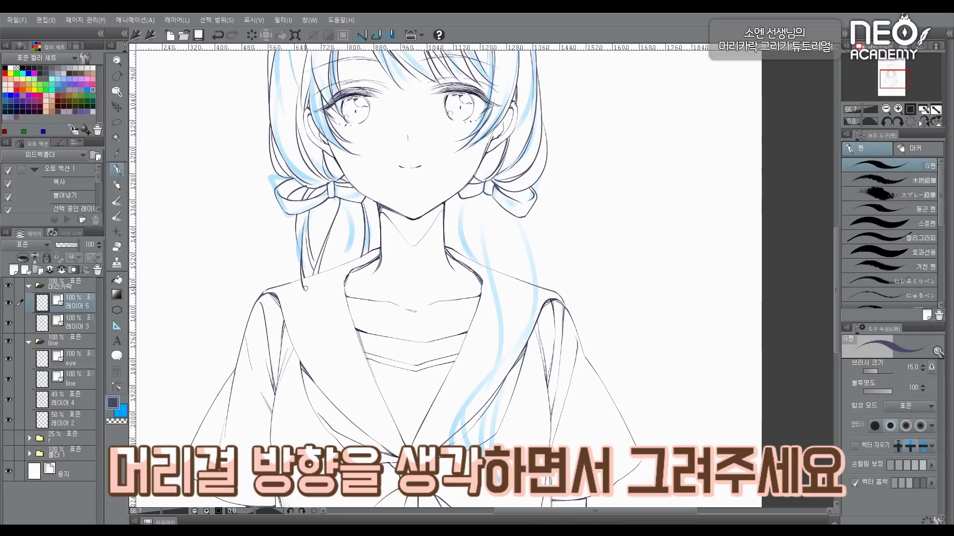
key("e")
left_click_drag(305, 289, 302, 289)
Fill the left hanging hair with finer inner strands beneath the knot and merge the layer down into 레이어 3
left_click_drag(355, 215, 328, 234)
left_click_drag(364, 189, 363, 210)
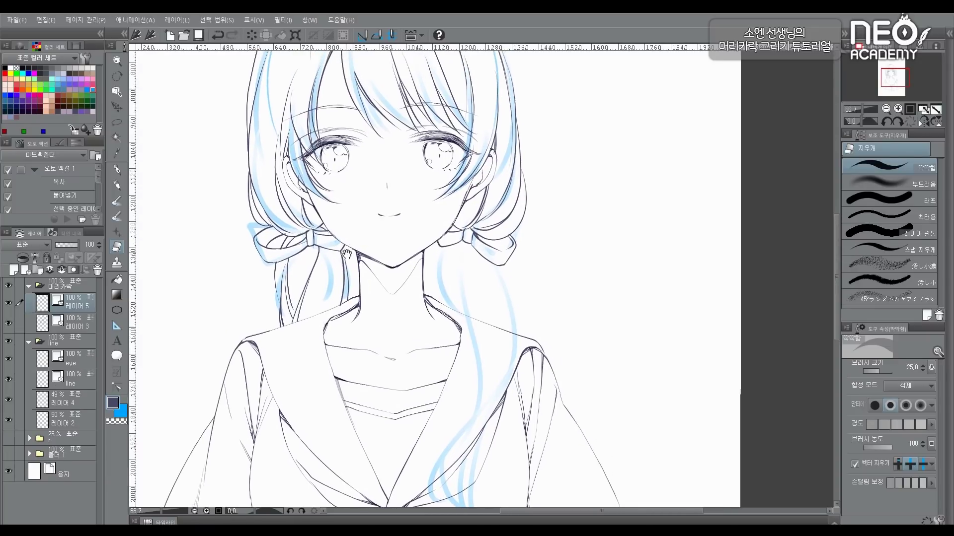
key("p")
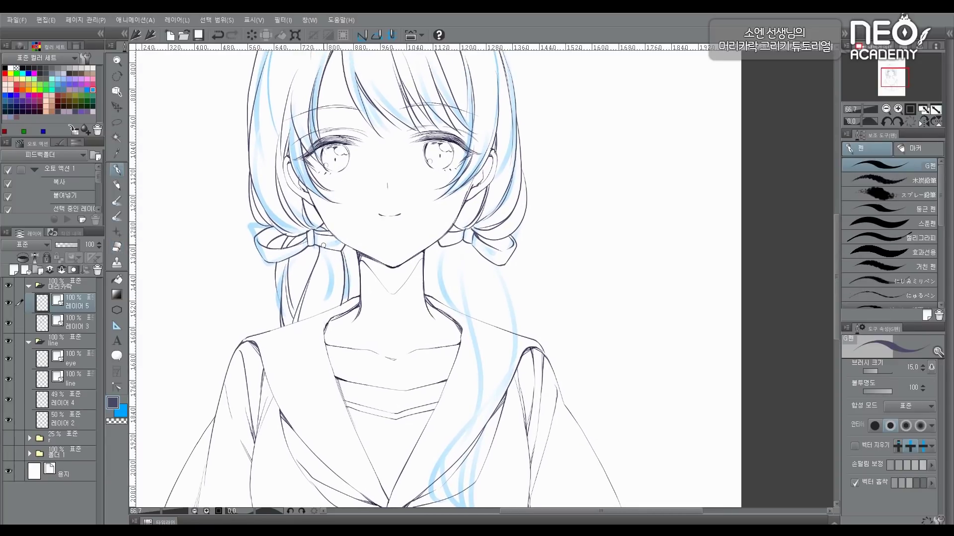
key("e")
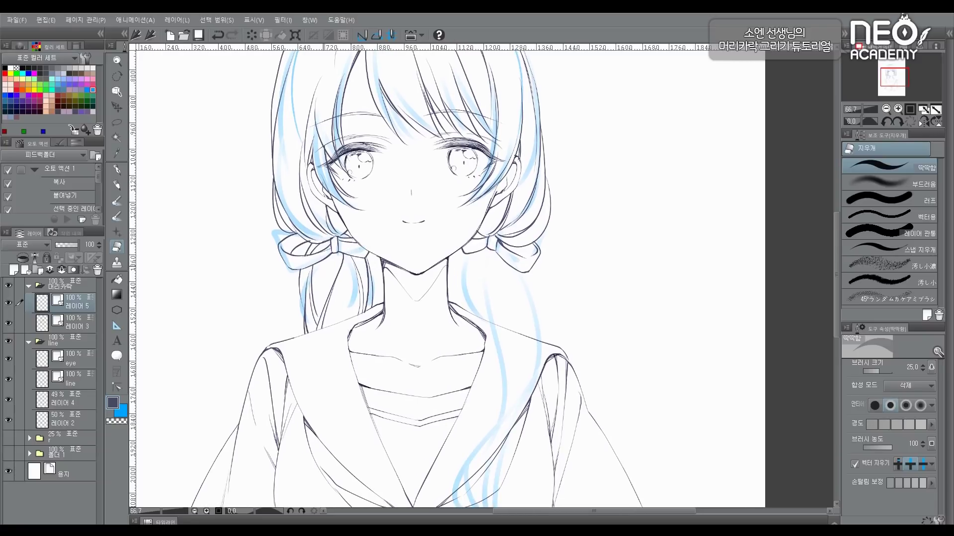
key("p")
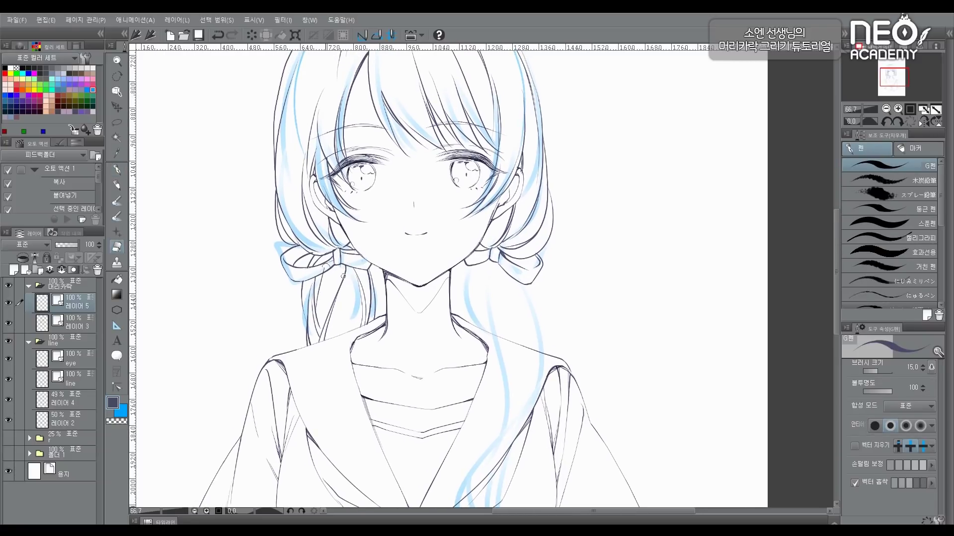
key("e")
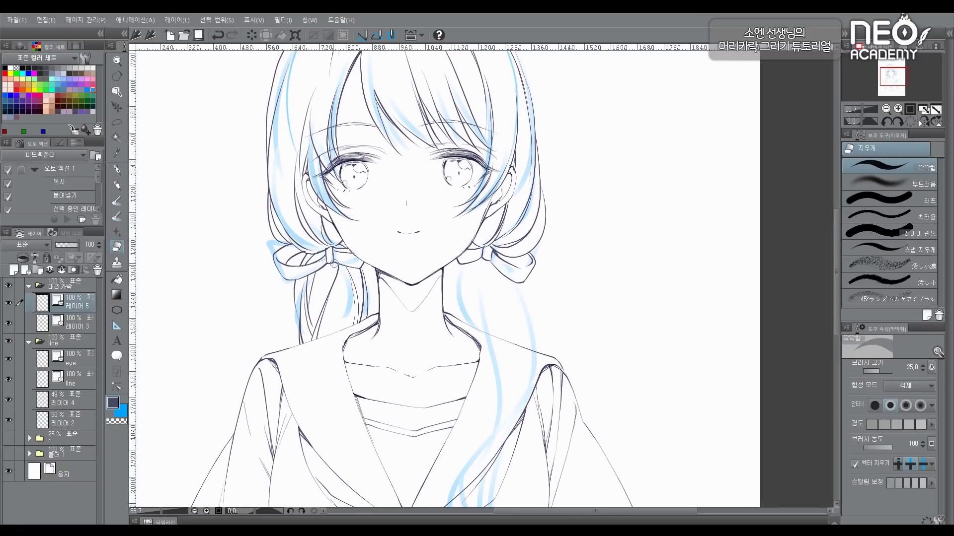
key("p")
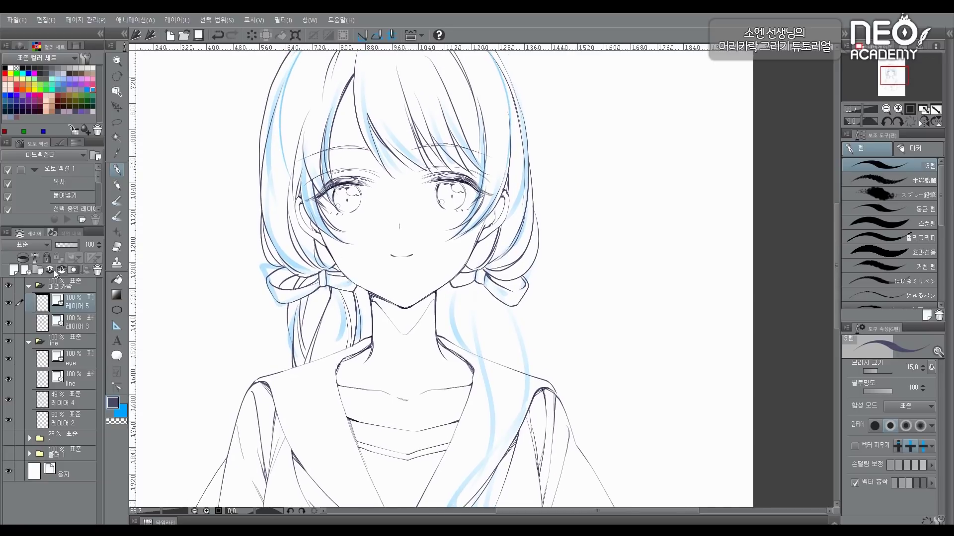
left_click(53, 269)
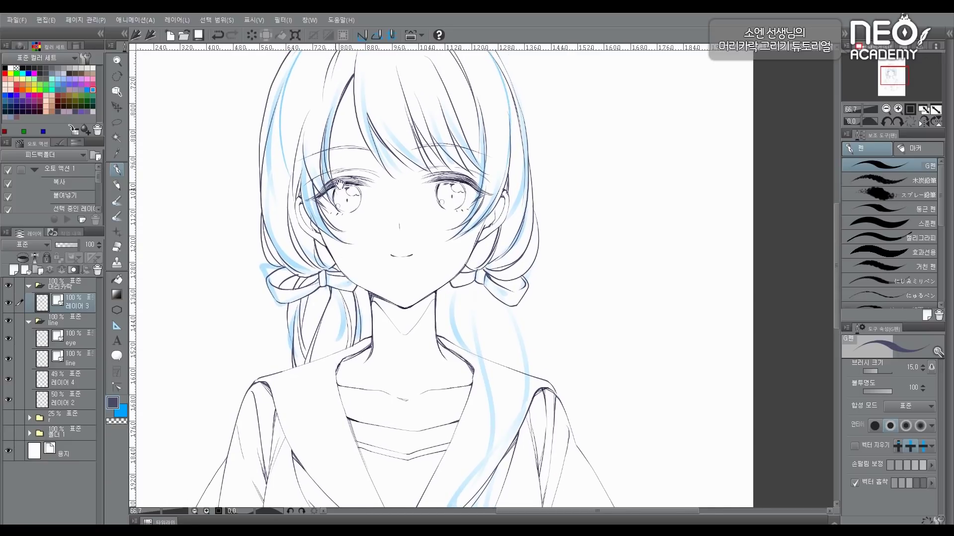
Ink the inner edge of the hair hanging from the right ribbon beside the neck, clean its end, and add a new vector layer
left_click_drag(339, 185, 273, 123)
mouse_move(433, 274)
left_mouse_down()
mouse_move(425, 234)
mouse_move(388, 220)
left_mouse_up()
scroll(439, 213, "down", 1)
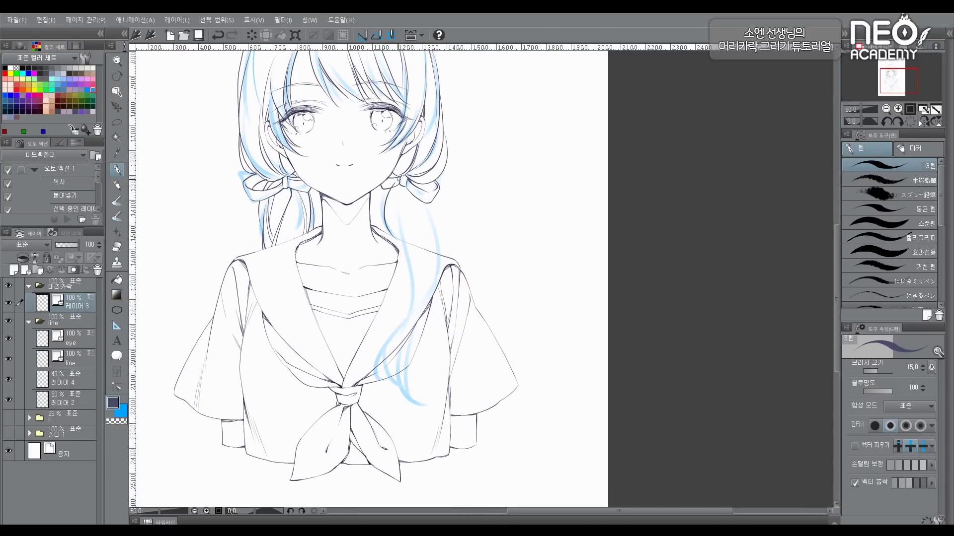
key("e")
left_click_drag(386, 183, 402, 184)
left_click_drag(417, 213, 416, 209)
key("ctrl+z")
mouse_move(410, 168)
left_mouse_down()
mouse_move(421, 185)
mouse_move(399, 202)
mouse_move(405, 300)
mouse_move(385, 270)
left_mouse_up()
scroll(421, 163, "up", 1)
key("p")
left_click(26, 271)
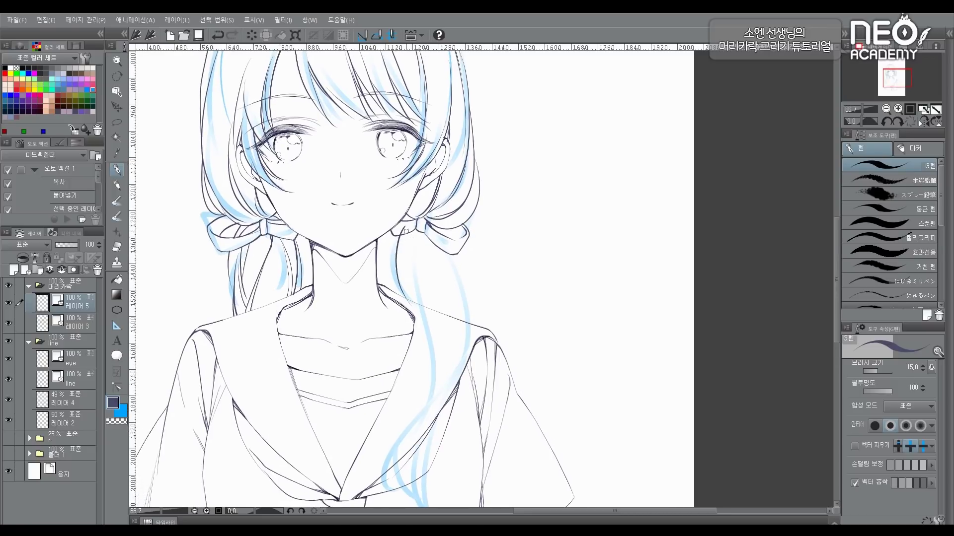
Draw a sample hair strand that twists like a ribbon tail in the blank area beside the girl
key("e")
mouse_move(538, 207)
left_mouse_down()
mouse_move(522, 185)
mouse_move(456, 163)
mouse_move(493, 236)
left_mouse_up()
key("p")
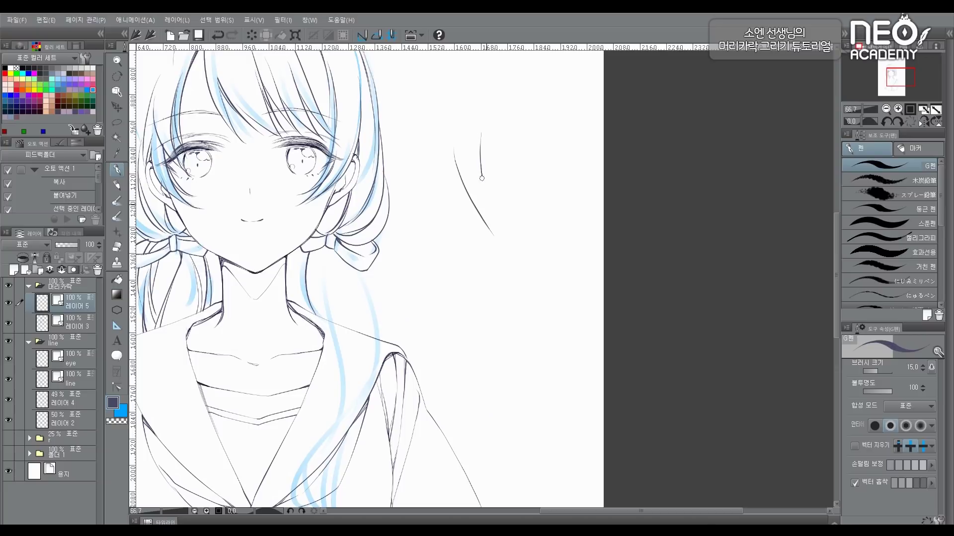
mouse_move(482, 178)
left_mouse_down()
mouse_move(517, 279)
mouse_move(504, 318)
left_mouse_up()
mouse_move(496, 261)
left_mouse_down()
mouse_move(482, 329)
mouse_move(509, 314)
left_mouse_up()
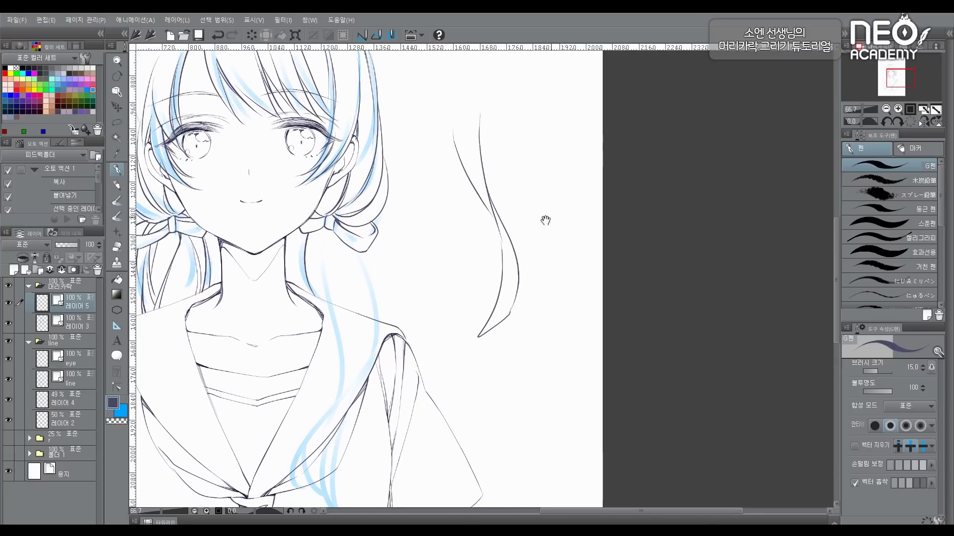
mouse_move(545, 221)
left_mouse_down()
mouse_move(553, 232)
mouse_move(547, 185)
left_mouse_up()
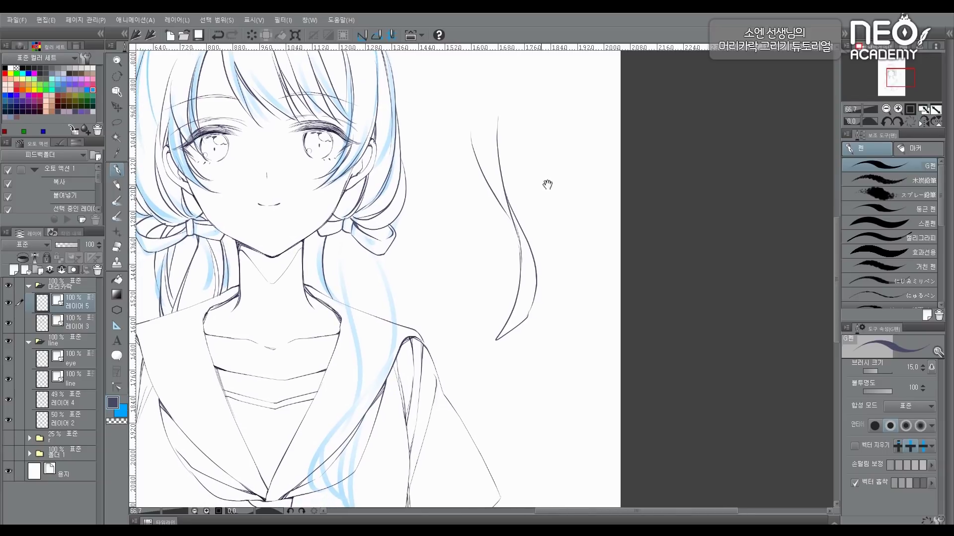
Select the sample twisted strand with the lasso, delete it and clear the selection
key("m")
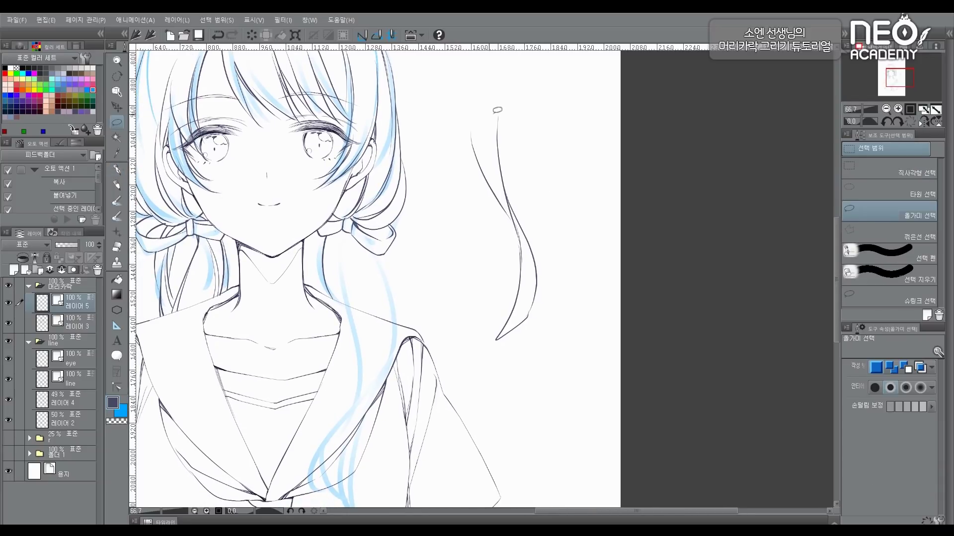
mouse_move(476, 97)
left_mouse_down()
mouse_move(464, 273)
mouse_move(579, 273)
mouse_move(563, 162)
left_mouse_up()
key("Delete")
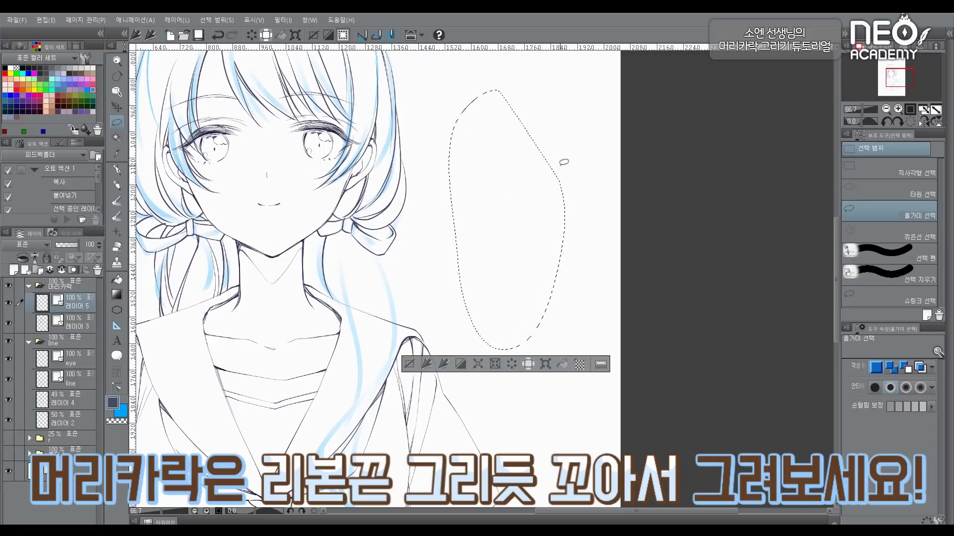
key("ctrl+d")
Ink a long inner line from the right ribbon's knot down over the collar, following the blue rough
left_click_drag(442, 254, 435, 201)
key("p")
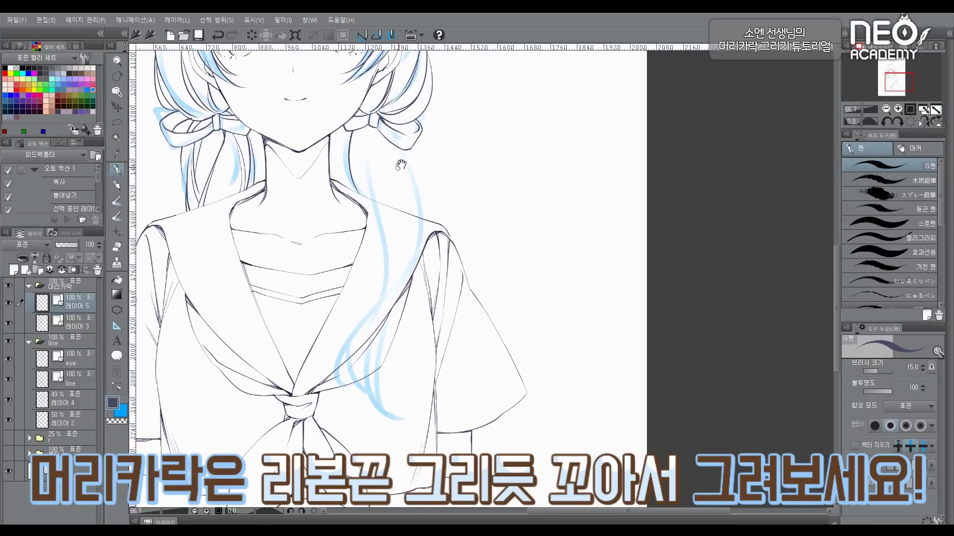
left_click_drag(400, 164, 405, 189)
key("ctrl+z")
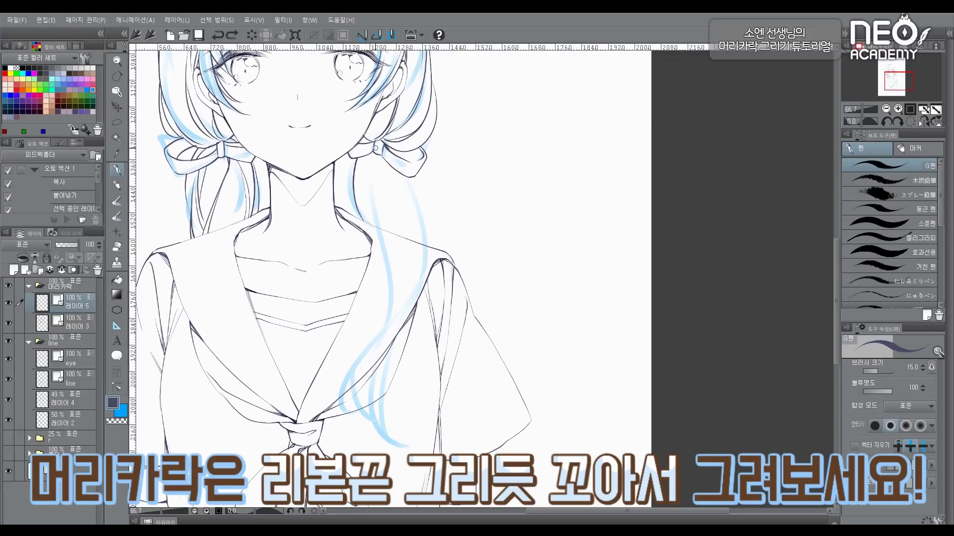
mouse_move(373, 146)
left_mouse_down()
mouse_move(369, 217)
mouse_move(388, 189)
mouse_move(373, 184)
mouse_move(394, 283)
left_mouse_up()
left_click_drag(392, 206, 400, 226)
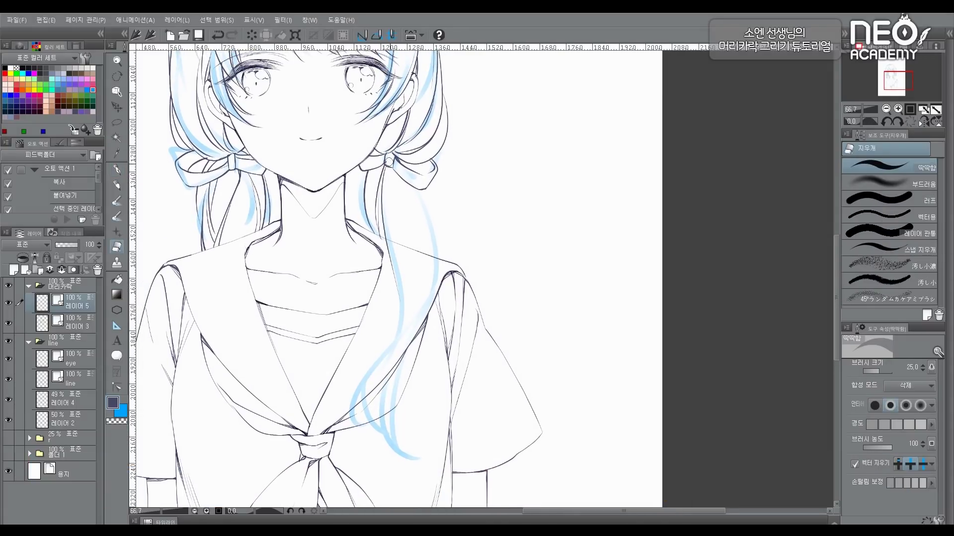
Ink the outer edge of the right hanging hair from below the ribbon loop, curving past the shoulder and in across the chest
mouse_move(421, 189)
left_mouse_down()
mouse_move(414, 168)
mouse_move(425, 223)
mouse_move(406, 298)
left_mouse_up()
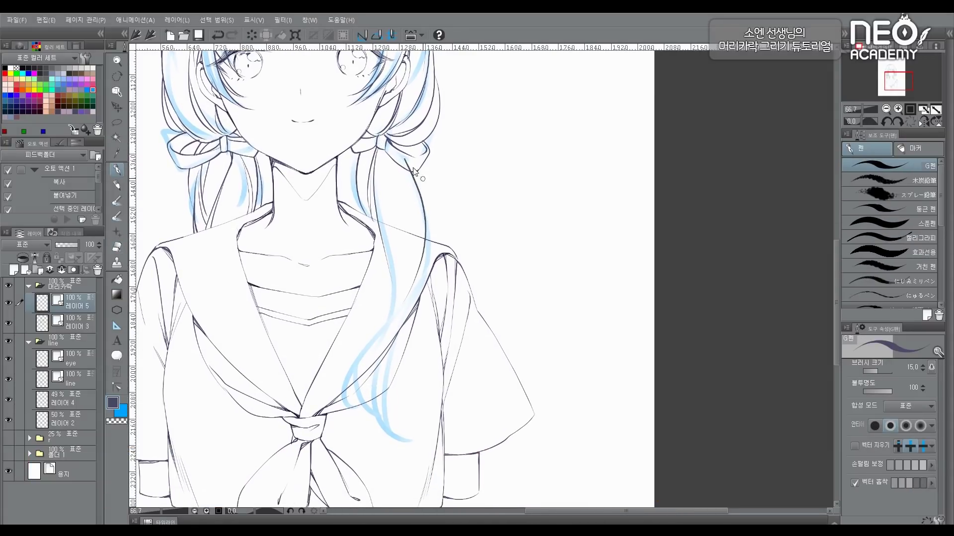
key("ctrl+z")
mouse_move(403, 158)
left_mouse_down()
mouse_move(430, 225)
mouse_move(412, 317)
left_mouse_up()
mouse_move(417, 290)
left_mouse_down()
mouse_move(423, 224)
mouse_move(367, 282)
mouse_move(355, 348)
left_mouse_up()
mouse_move(430, 195)
left_mouse_down()
mouse_move(434, 185)
mouse_move(387, 311)
left_mouse_up()
key("ctrl+z")
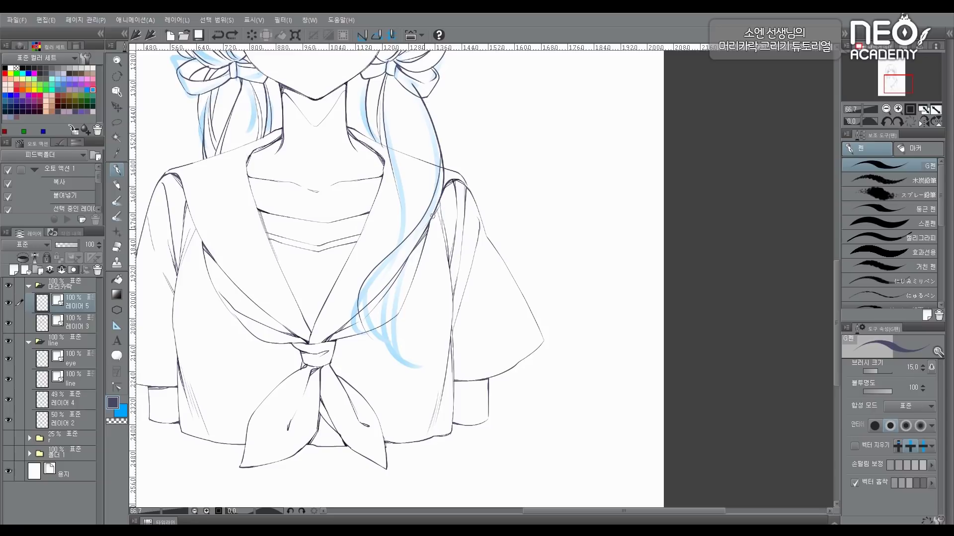
Ink the curled tips of the right hanging hair over the chest, splitting them into several tapered strands
mouse_move(432, 216)
left_mouse_down()
mouse_move(382, 308)
mouse_move(387, 336)
left_mouse_up()
left_click_drag(410, 288, 415, 247)
mouse_move(414, 212)
left_mouse_down()
mouse_move(396, 275)
mouse_move(411, 288)
left_mouse_up()
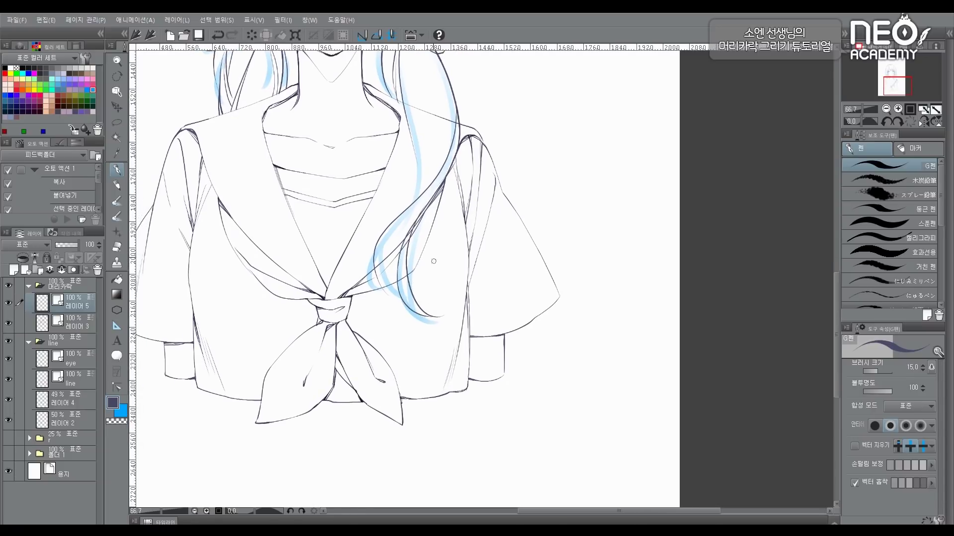
left_click_drag(453, 166, 451, 218)
mouse_move(409, 182)
left_mouse_down()
mouse_move(401, 278)
mouse_move(403, 229)
left_mouse_up()
key("e")
key("p")
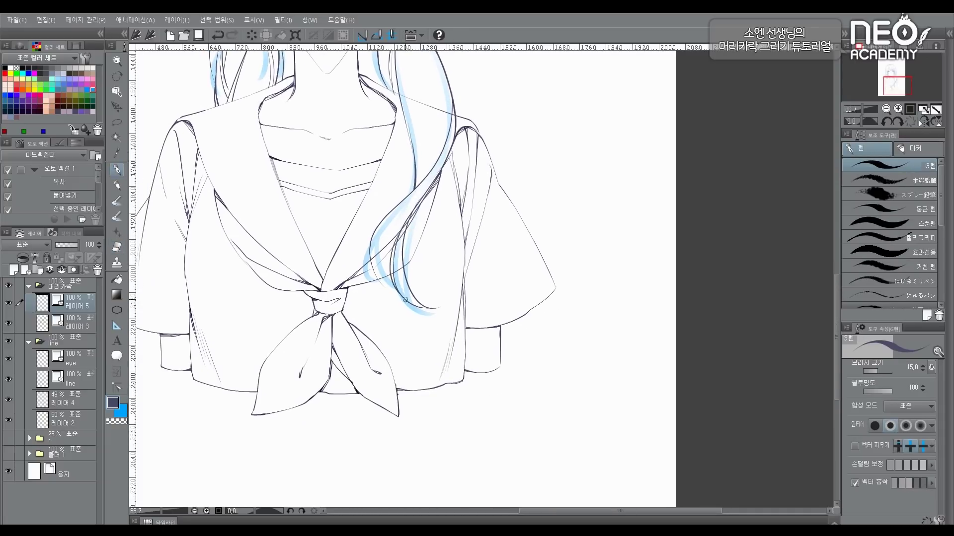
mouse_move(447, 206)
left_mouse_down()
mouse_move(456, 224)
mouse_move(389, 316)
left_mouse_up()
mouse_move(386, 255)
left_mouse_down()
mouse_move(372, 292)
mouse_move(402, 332)
left_mouse_up()
left_click_drag(419, 266, 423, 267)
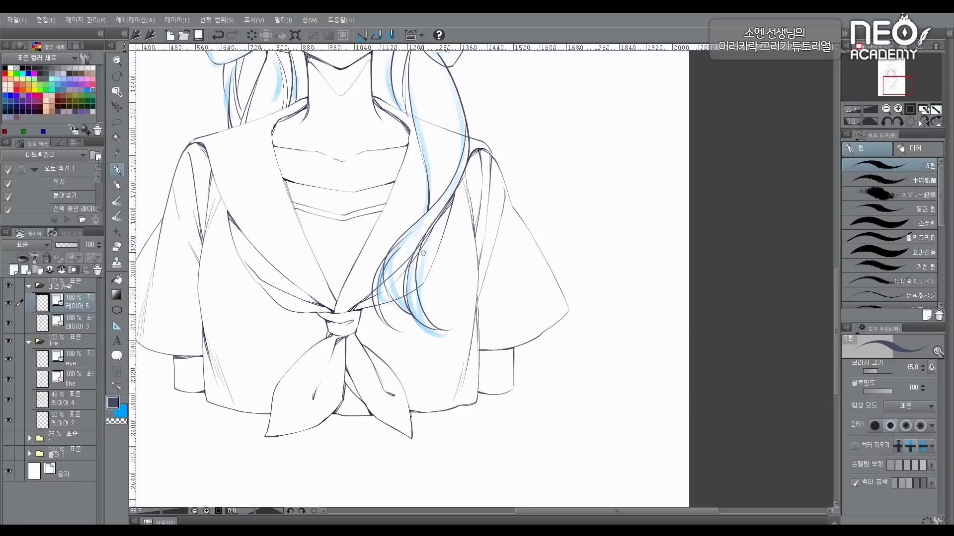
Merge the right hanging hair's layer down into 레이어 3 and add a fresh vector layer above it
scroll(452, 208, "up", 3)
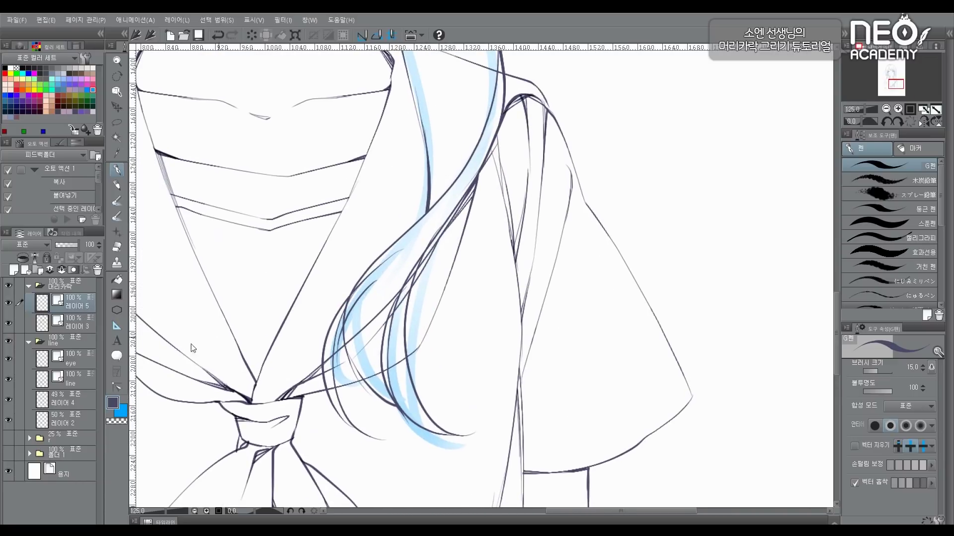
key("ctrl+e")
left_click(85, 364)
key("e")
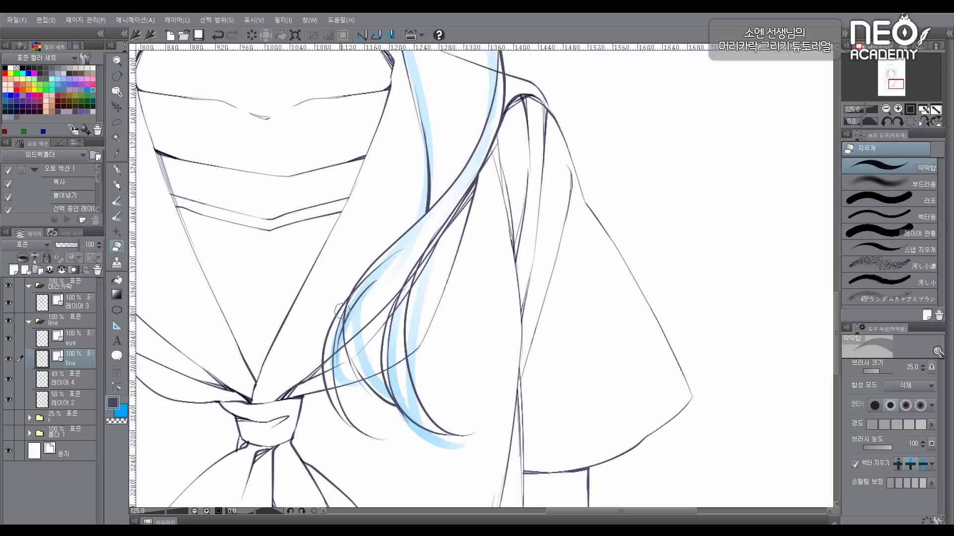
key("ctrl+z")
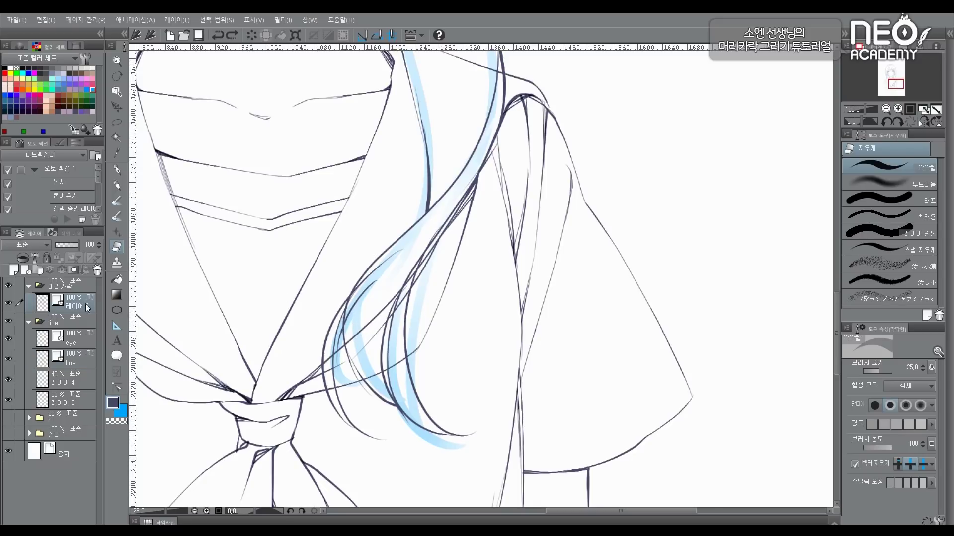
key("ctrl+shift+n")
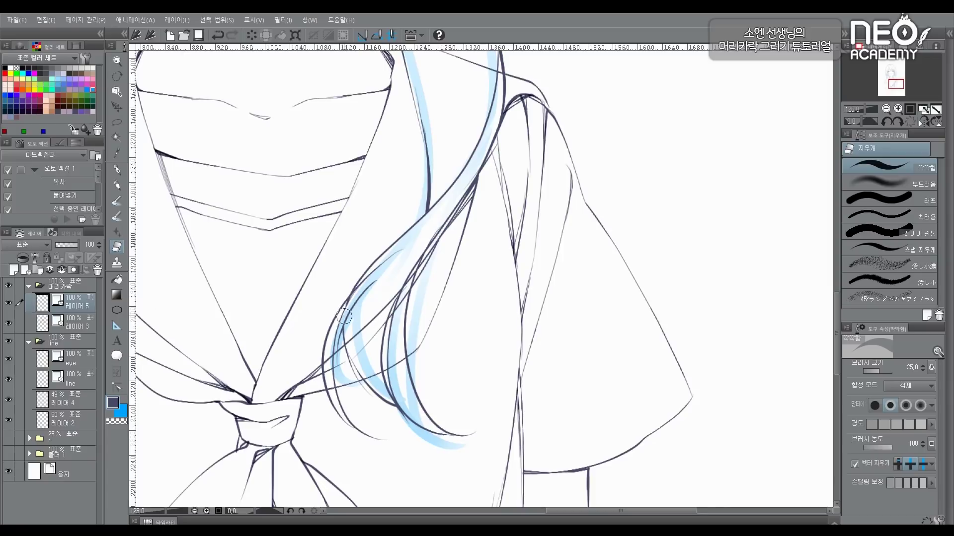
left_click_drag(420, 309, 410, 326)
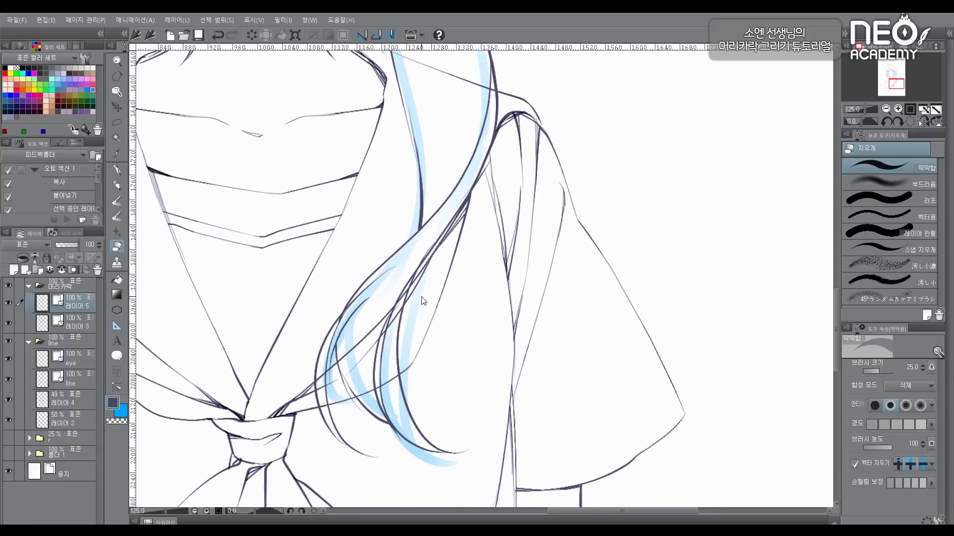
scroll(422, 300, "down", 3)
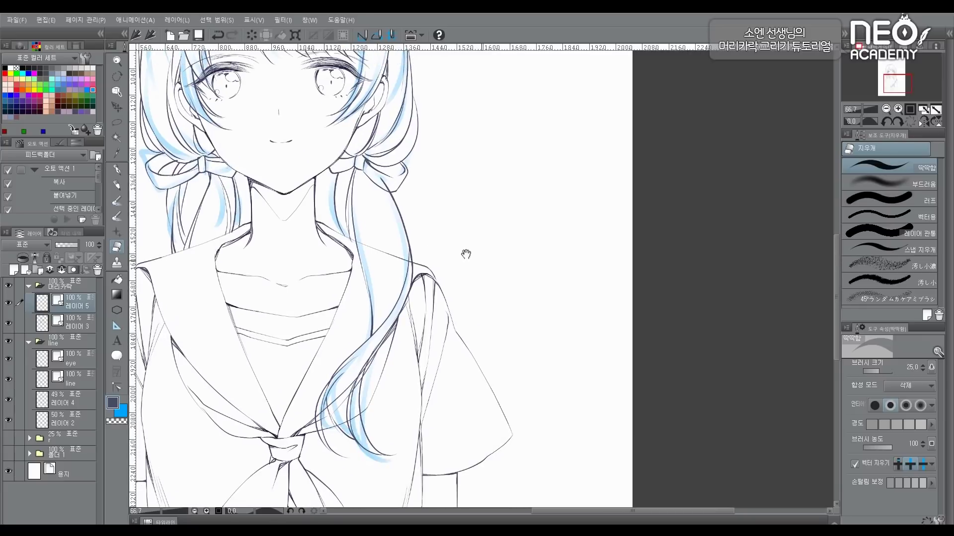
key("ctrl+z")
left_click(26, 271)
Ink finer inner strands flowing from the right ribbon's knot down the hanging hair
mouse_move(380, 198)
left_mouse_down()
mouse_move(366, 209)
mouse_move(363, 259)
left_mouse_up()
key("p")
key("ctrl+z")
mouse_move(344, 182)
left_mouse_down()
mouse_move(378, 309)
mouse_move(375, 277)
left_mouse_up()
mouse_move(349, 211)
left_mouse_down()
mouse_move(372, 307)
mouse_move(376, 298)
left_mouse_up()
key("e")
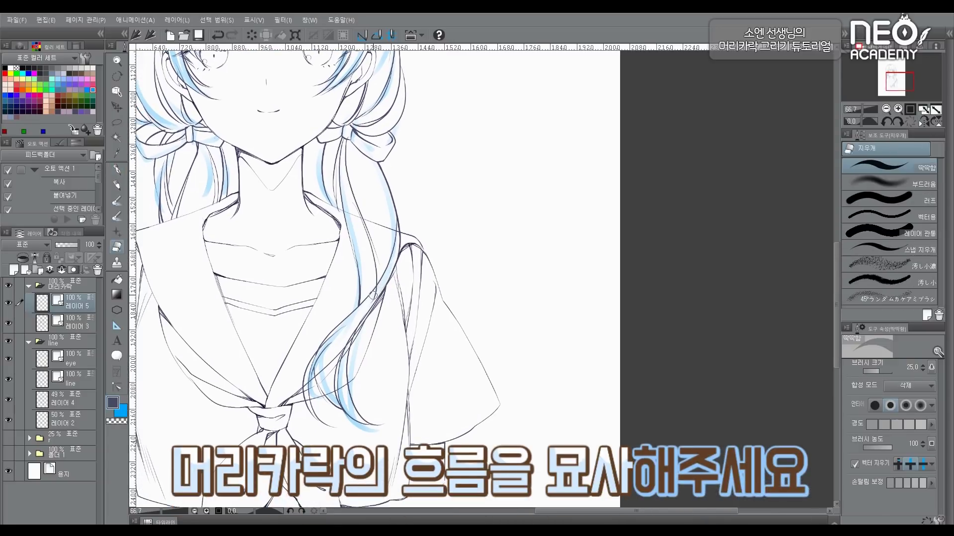
Add thin flow lines inside the outer edge of the right hanging hair, down to where the lock twists
left_click_drag(399, 209, 402, 258)
key("p")
mouse_move(373, 197)
left_mouse_down()
mouse_move(398, 272)
mouse_move(389, 308)
left_mouse_up()
mouse_move(389, 271)
left_mouse_down()
mouse_move(397, 250)
mouse_move(389, 314)
left_mouse_up()
key("ctrl+z")
key("ctrl+z")
left_click_drag(394, 227, 394, 285)
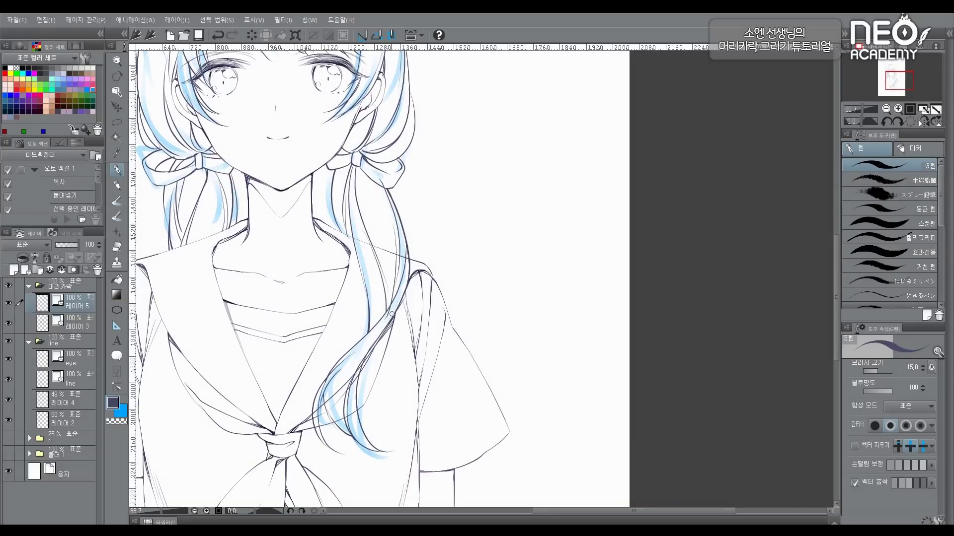
Erase stray strand ends beneath the right ribbon, touch up the lines there, and merge the layer down into 레이어 3
key("e")
mouse_move(398, 167)
left_mouse_down()
mouse_move(384, 221)
mouse_move(408, 220)
left_mouse_up()
scroll(413, 157, "up", 1)
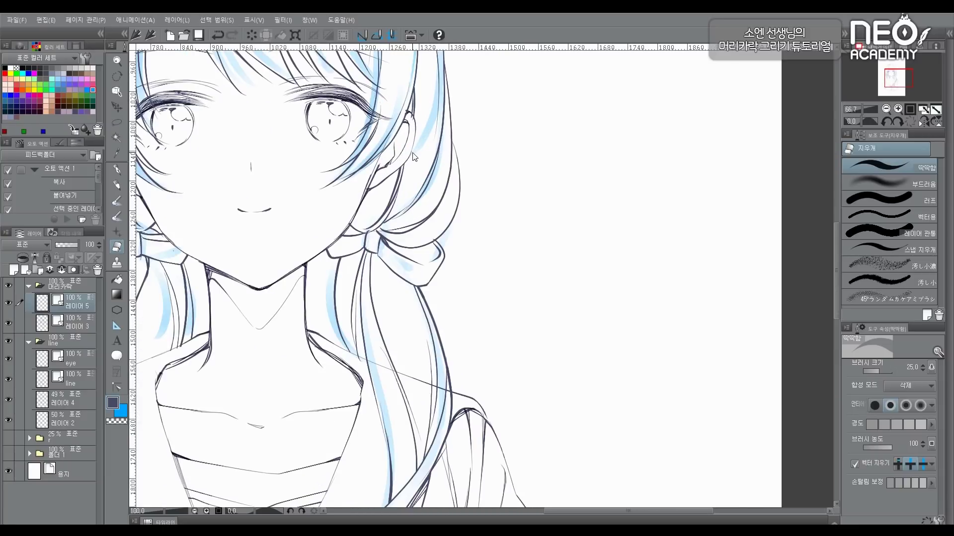
scroll(412, 157, "up", 1)
left_click_drag(377, 261, 386, 217)
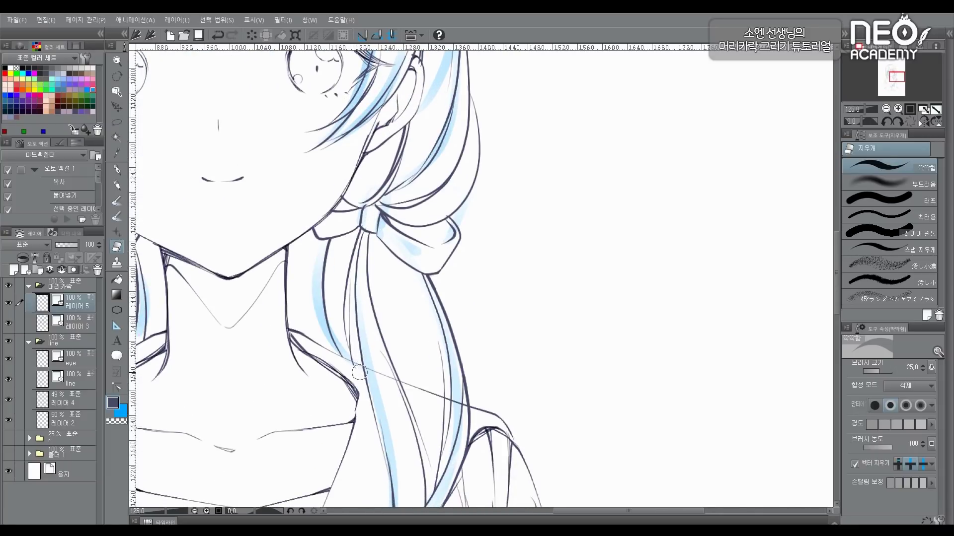
left_click_drag(360, 373, 350, 350)
key("p")
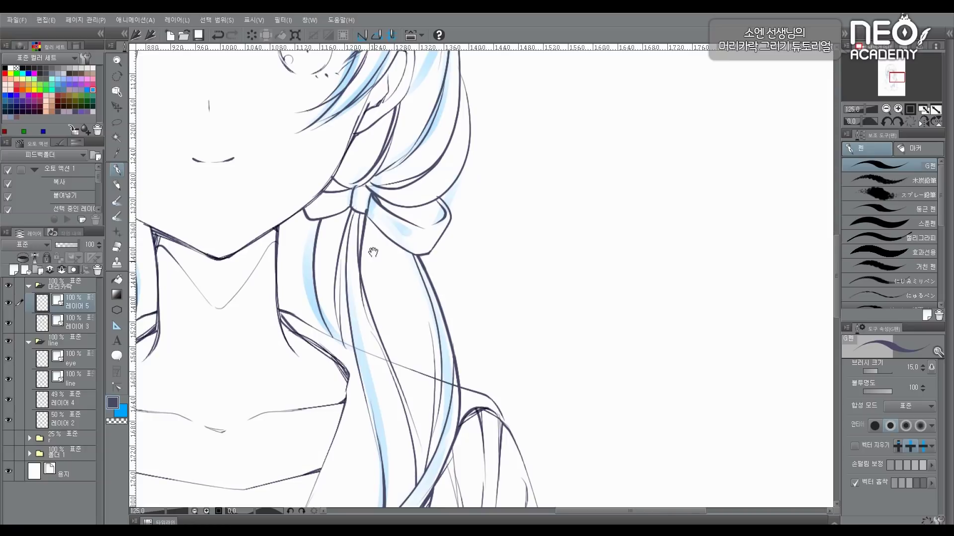
left_click_drag(373, 220, 386, 210)
key("e")
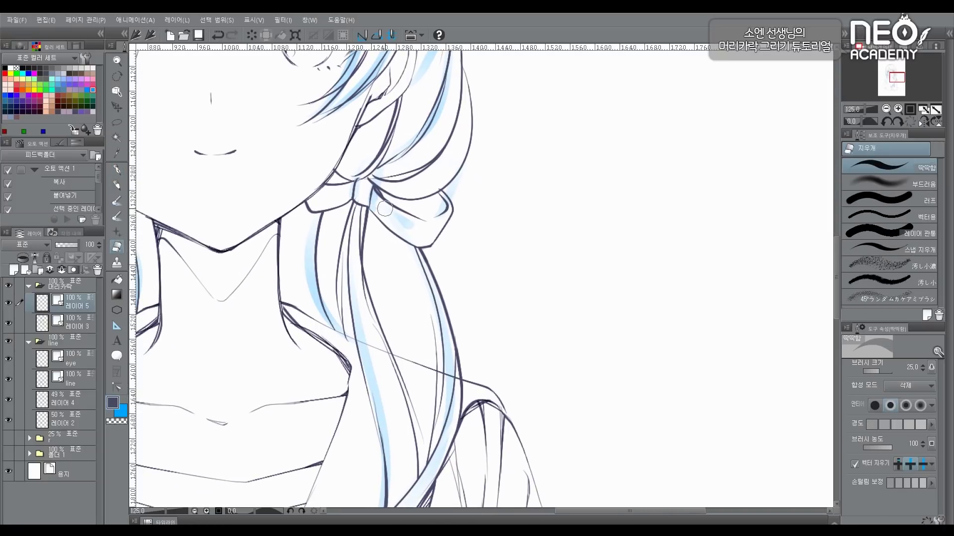
left_click_drag(381, 303, 374, 254)
key("ctrl+e")
Add further fine strands beneath the right ribbon's knot on 레이어 3 and erase their excess ends
left_click_drag(400, 243, 425, 312)
key("p")
left_click_drag(375, 221, 400, 335)
left_click_drag(400, 276, 434, 280)
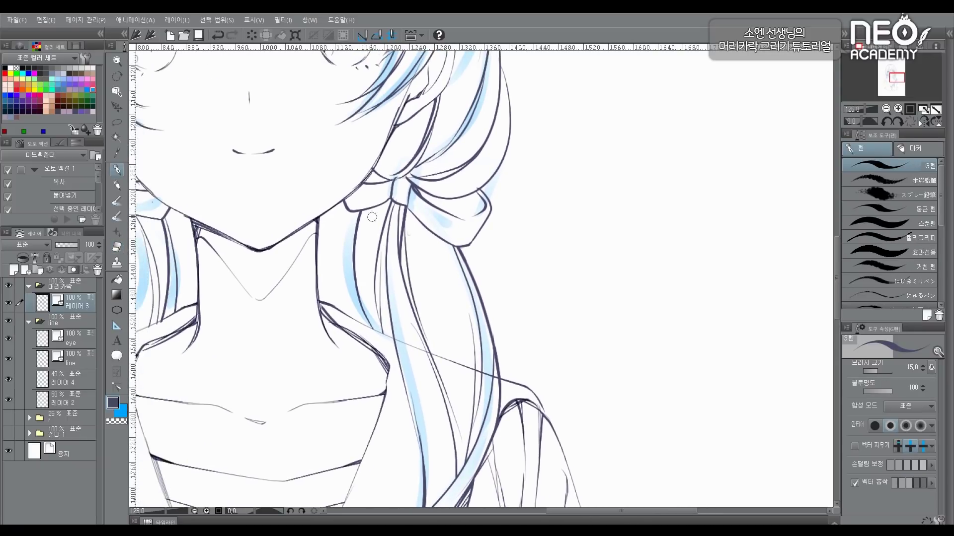
key("e")
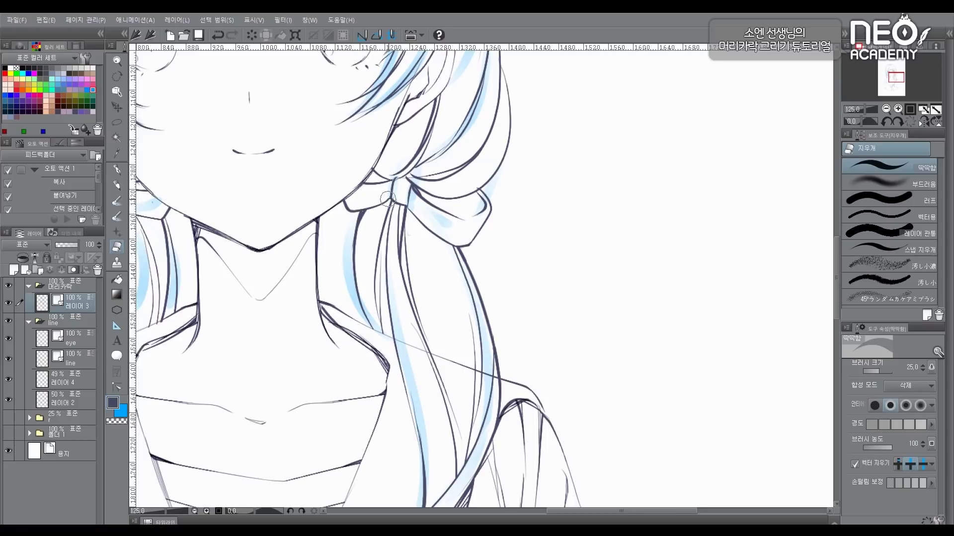
left_click_drag(465, 238, 448, 150)
key("p")
left_click_drag(385, 461, 397, 262)
key("e")
left_click_drag(405, 353, 425, 357)
scroll(215, 317, "down", 3)
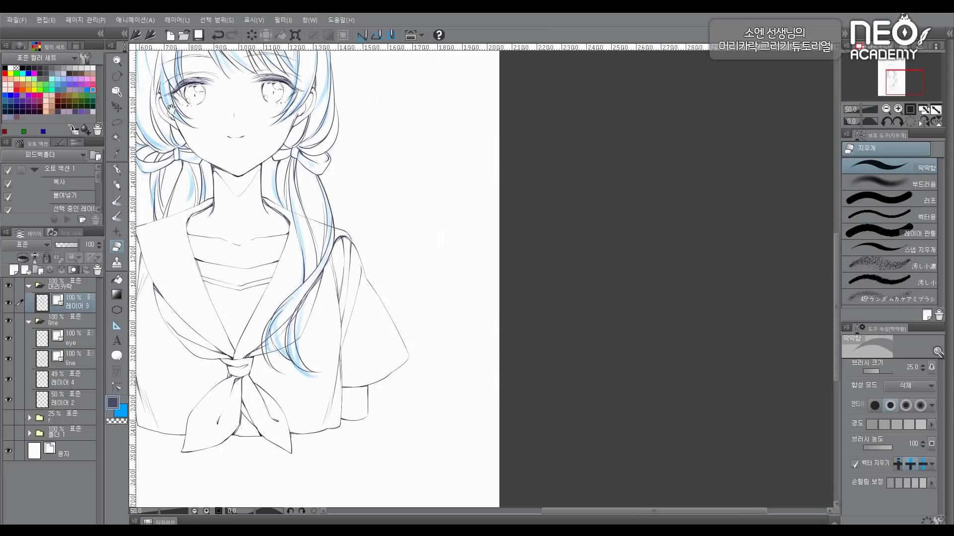
On the line layer, erase the uniform lines overlapping the right hanging hair, then reselect 레이어 3
left_click_drag(294, 200, 401, 262)
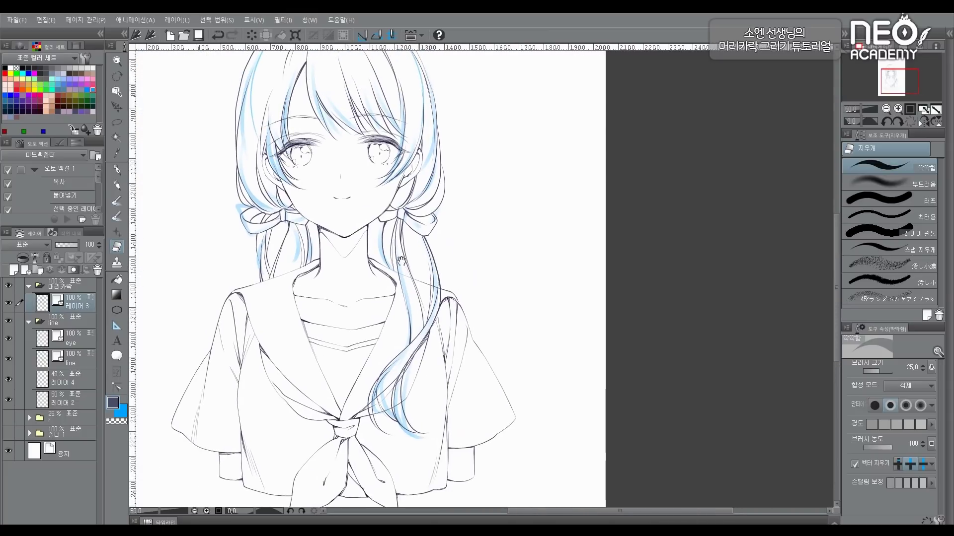
left_click(78, 365)
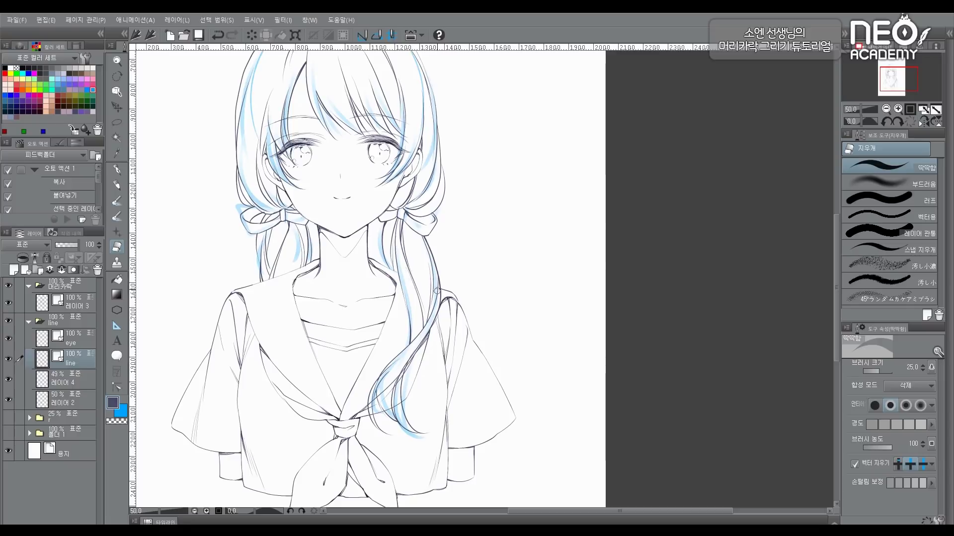
left_click_drag(397, 382, 409, 307)
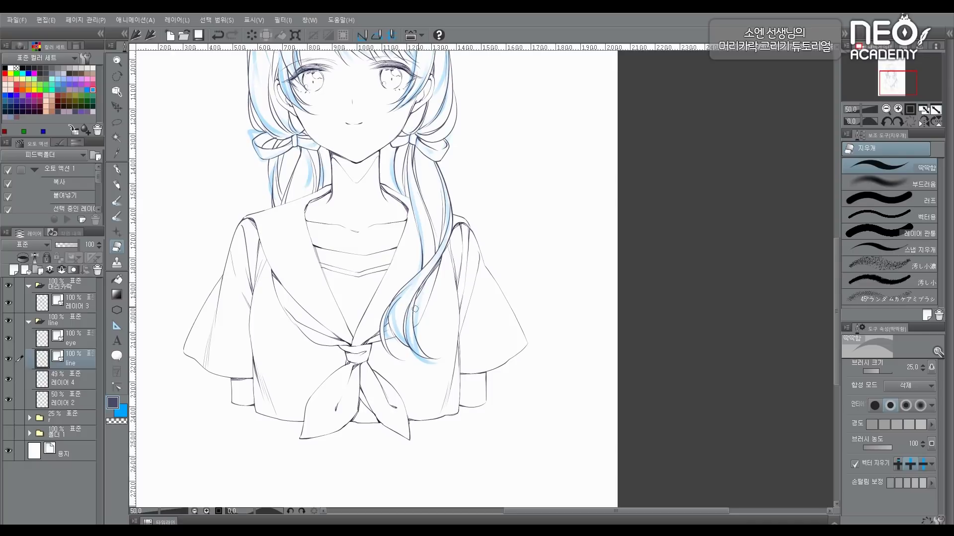
mouse_move(421, 134)
left_mouse_down()
mouse_move(433, 249)
mouse_move(409, 296)
left_mouse_up()
scroll(374, 239, "up", 2)
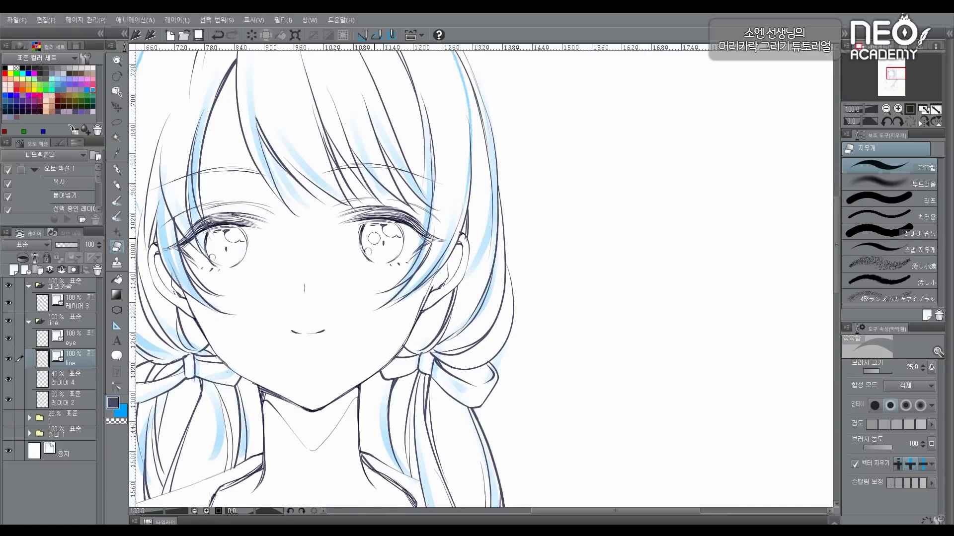
left_click_drag(362, 197, 373, 266)
left_click(81, 302)
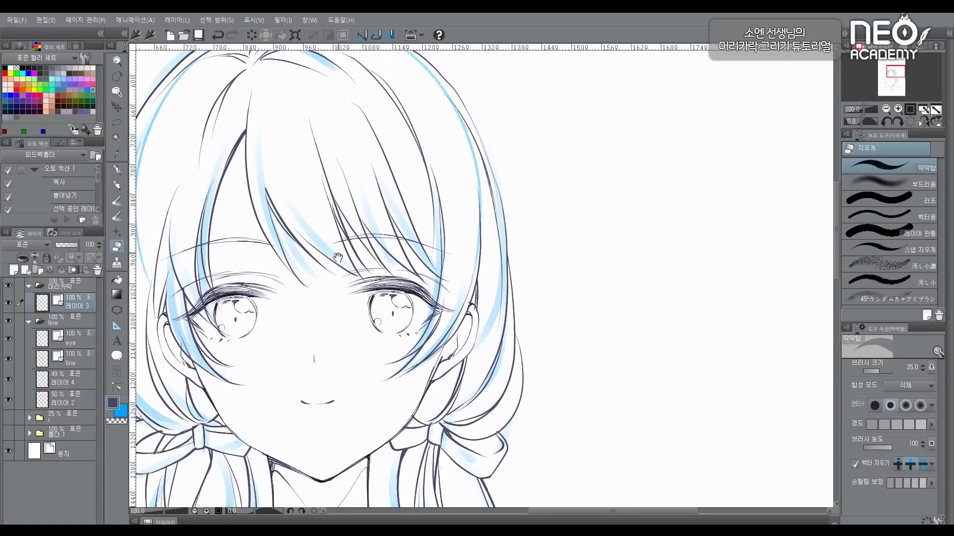
Add a new vector layer above 레이어 3, ink short thin strands into the right part of the bangs, and erase their excess ends
left_click(20, 271)
key("p")
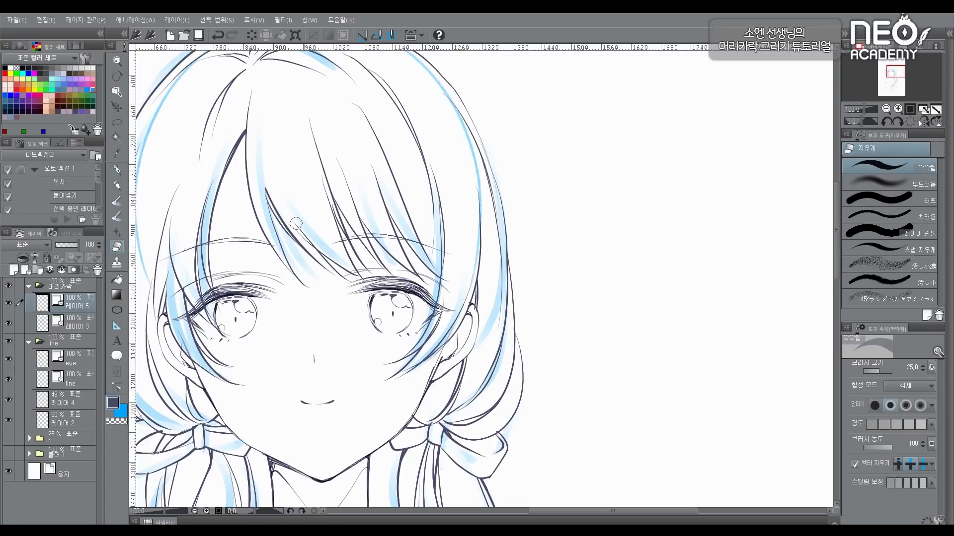
scroll(350, 221, "up", 2)
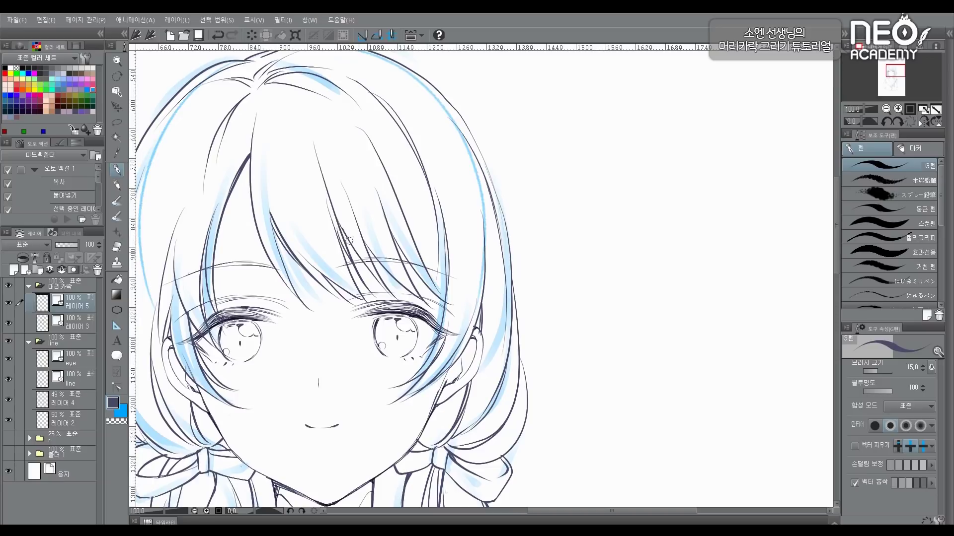
left_click_drag(349, 241, 366, 263)
key("ctrl+z")
key("ctrl+y")
scroll(370, 249, "down", 1)
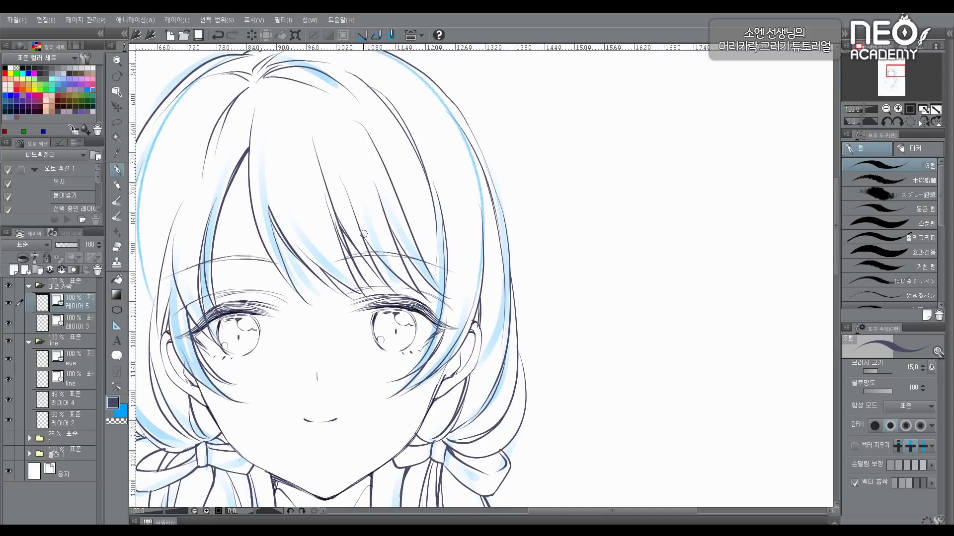
key("e")
left_click_drag(413, 252, 384, 226)
key("p")
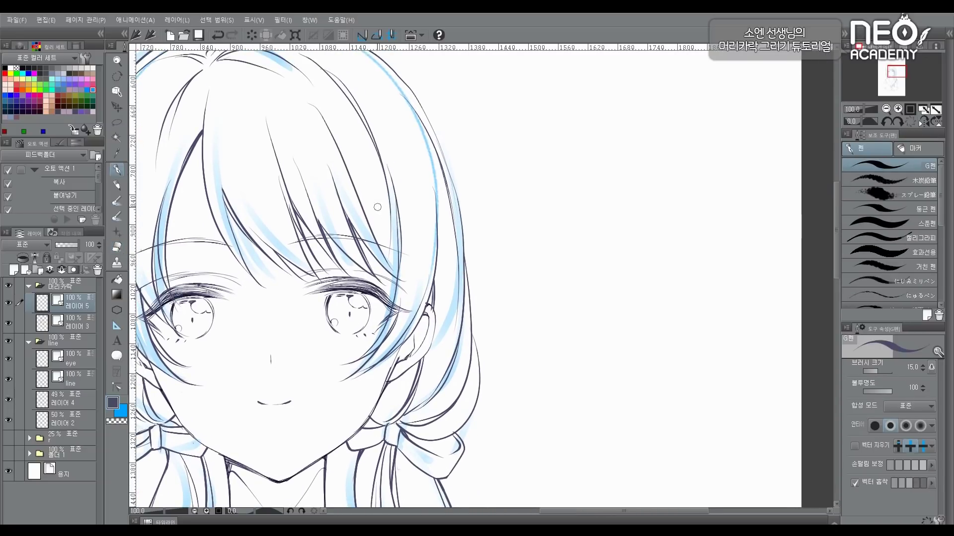
Ink a loose strand sweeping outward from the right edge of the bangs and erase the hair lines it overlaps on 레이어 3
mouse_move(402, 218)
left_mouse_down()
mouse_move(417, 227)
mouse_move(354, 246)
mouse_move(364, 193)
left_mouse_up()
left_click(73, 324)
key("e")
key("ctrl+z")
left_click_drag(345, 250, 365, 271)
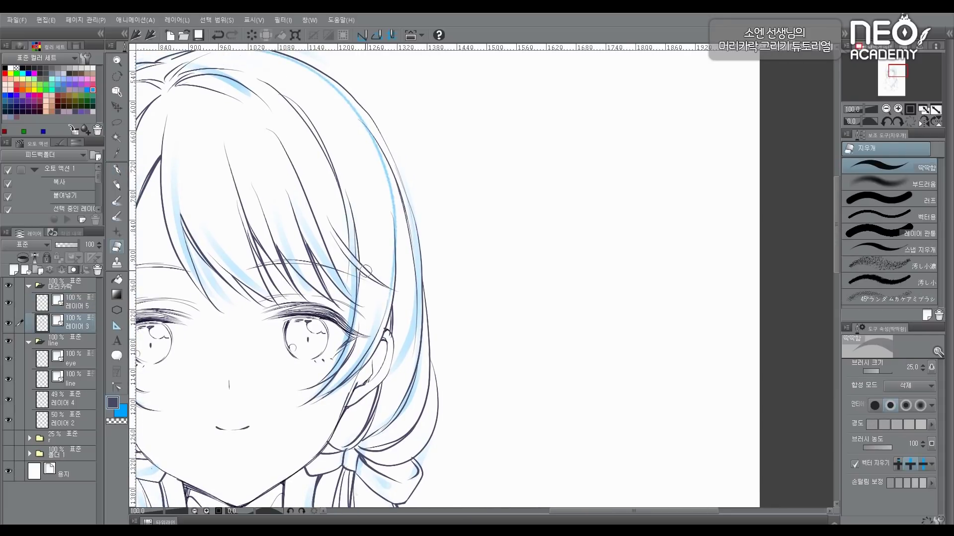
left_click_drag(444, 238, 636, 206)
mouse_move(324, 203)
left_mouse_down()
mouse_move(341, 214)
mouse_move(341, 246)
left_mouse_up()
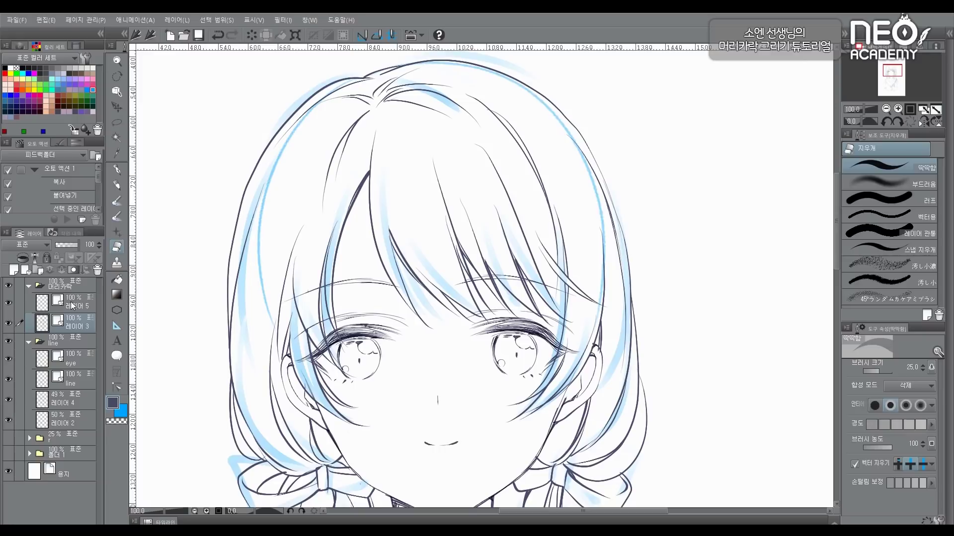
On 레이어 5, ink thin flow strands down the left side of the head, following the hair's curve
left_click(75, 307)
mouse_move(374, 120)
left_mouse_down()
mouse_move(368, 142)
mouse_move(302, 170)
mouse_move(244, 316)
left_mouse_up()
key("p")
mouse_move(311, 207)
left_mouse_down()
mouse_move(324, 195)
mouse_move(257, 301)
left_mouse_up()
left_click_drag(279, 276, 285, 219)
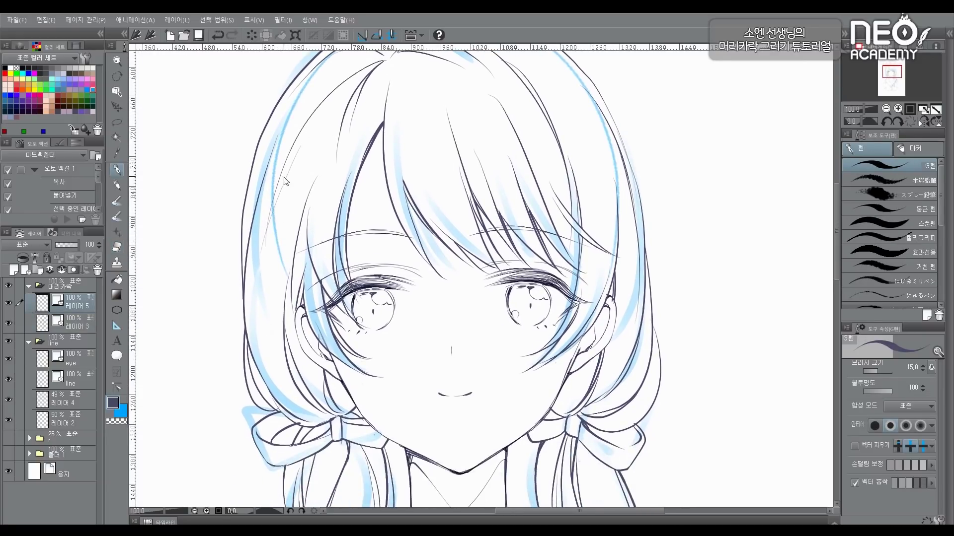
Ink fine flow strands down the right side of the crown and a short stray strand across the parting at the top
left_click_drag(436, 94, 408, 198)
mouse_move(338, 172)
left_mouse_down()
mouse_move(452, 212)
mouse_move(408, 219)
left_mouse_up()
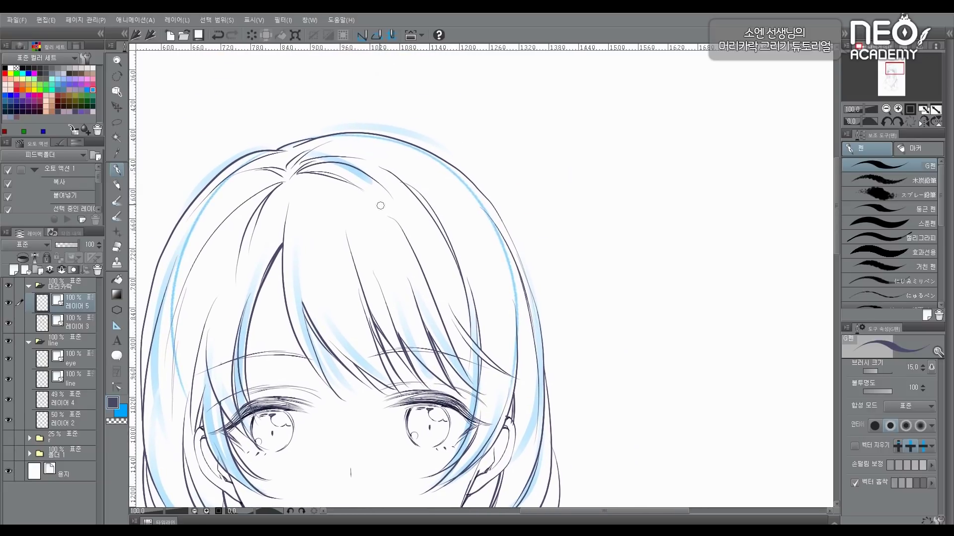
scroll(408, 183, "up", 1)
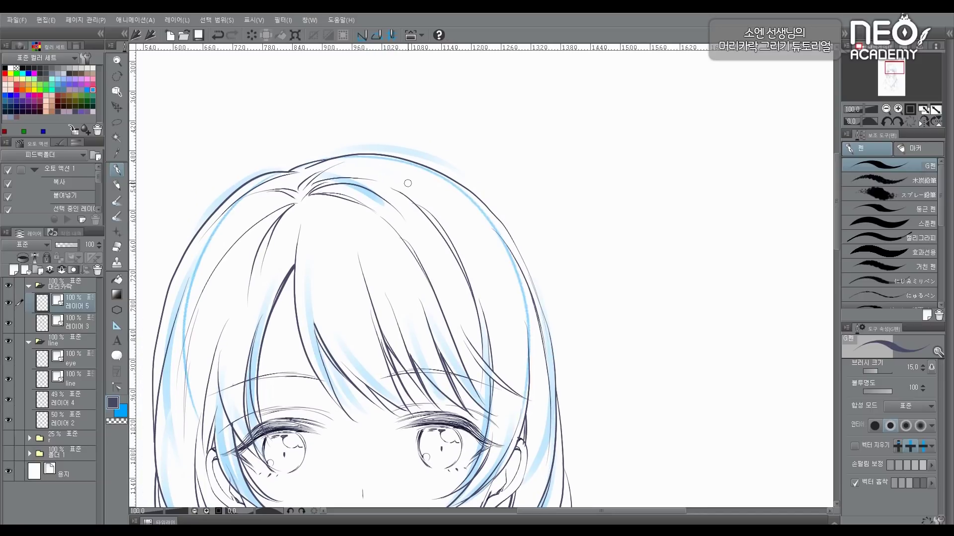
mouse_move(411, 191)
left_mouse_down()
mouse_move(492, 272)
mouse_move(495, 249)
left_mouse_up()
mouse_move(448, 219)
left_mouse_down()
mouse_move(501, 284)
mouse_move(533, 244)
left_mouse_up()
mouse_move(328, 248)
left_mouse_down()
mouse_move(356, 153)
mouse_move(323, 204)
left_mouse_up()
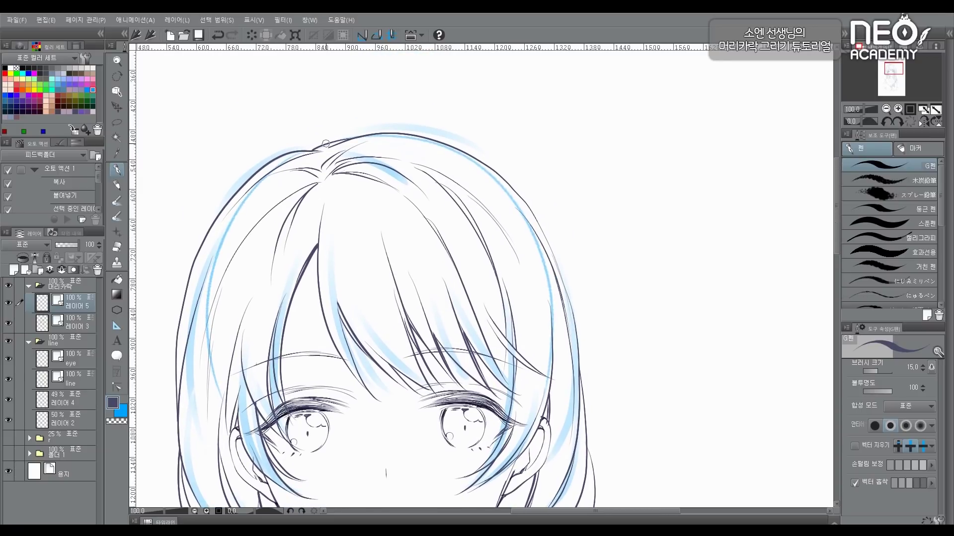
left_click_drag(326, 144, 304, 150)
scroll(362, 98, "down", 1)
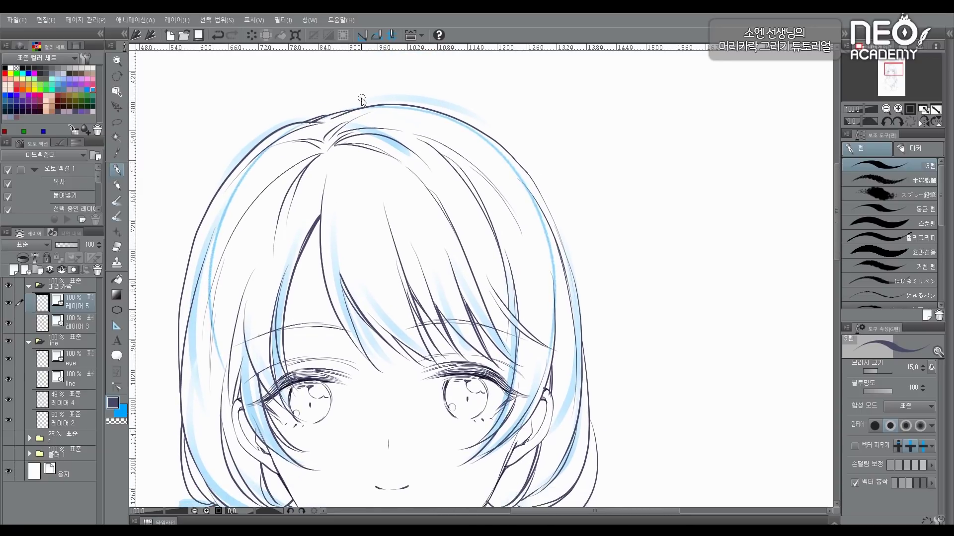
Fit the whole page in view and hide the blue rough layers 레이어 4 and 레이어 2, leaving only the line art
key("ctrl+0")
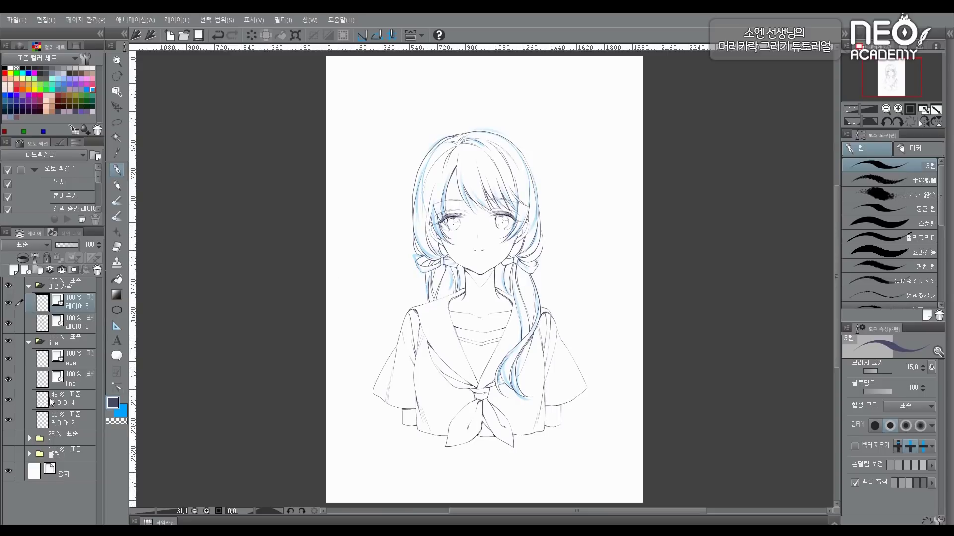
left_click(10, 400)
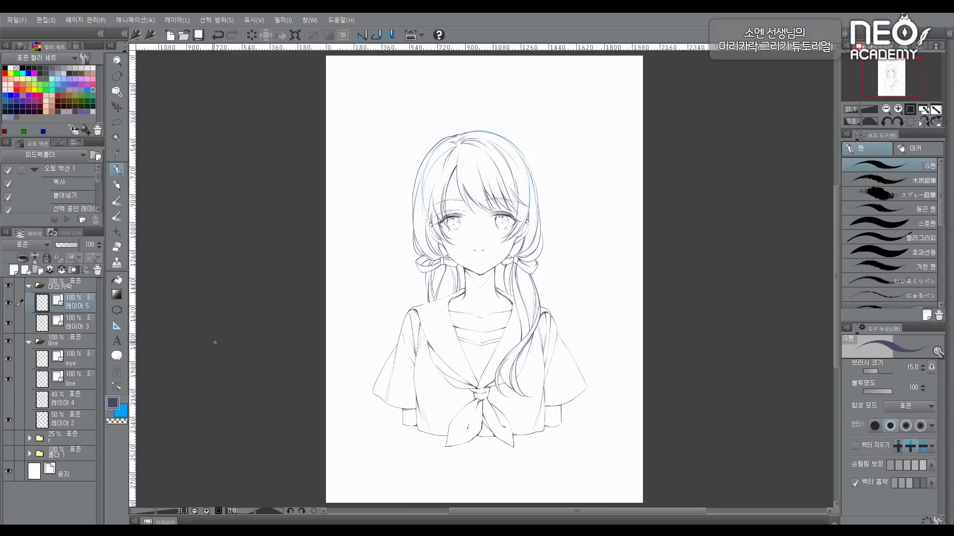
left_click_drag(272, 326, 169, 298)
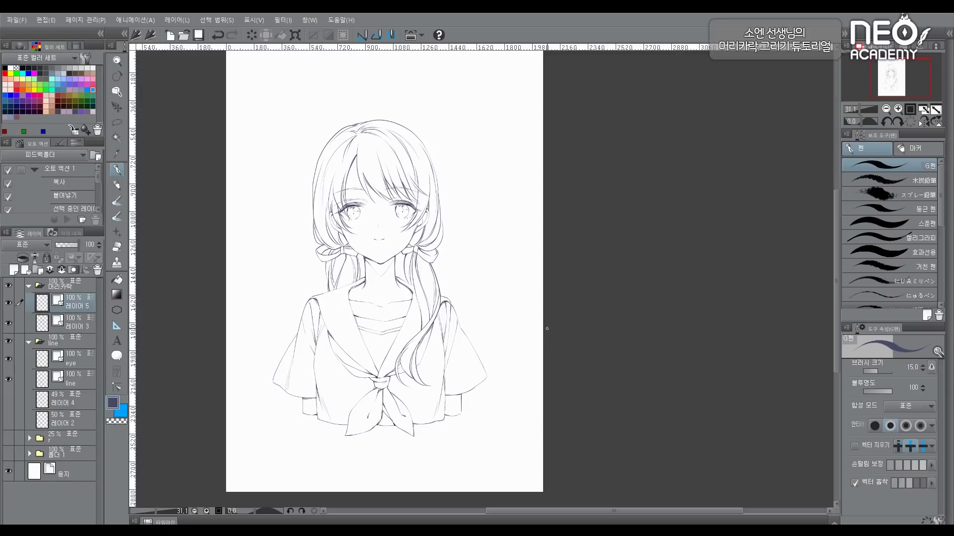